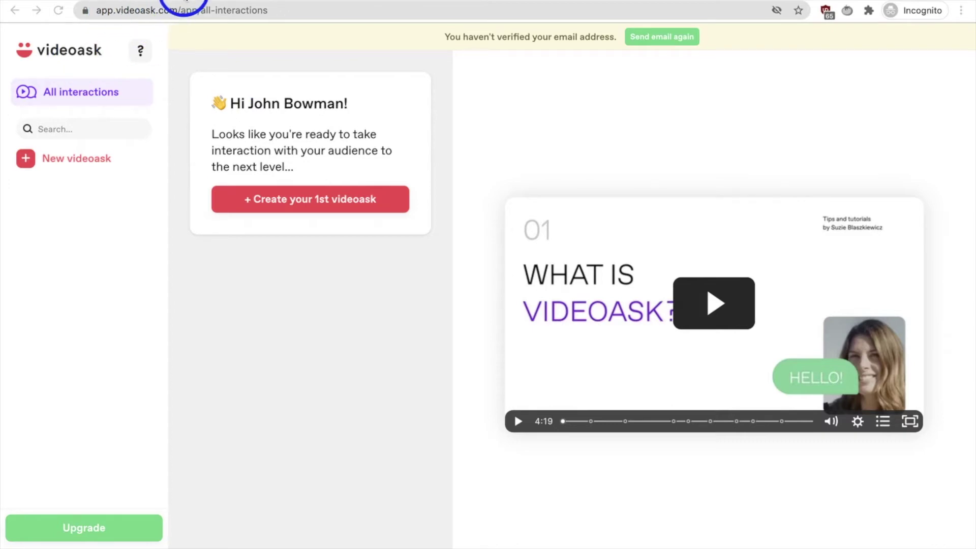
# - Open a new private (incognito) browser window
pyautogui.press('super+shift+n')
# - Load the videoask.com/nps page in the incognito tab from the address-bar suggestion
pyautogui.write('videp')
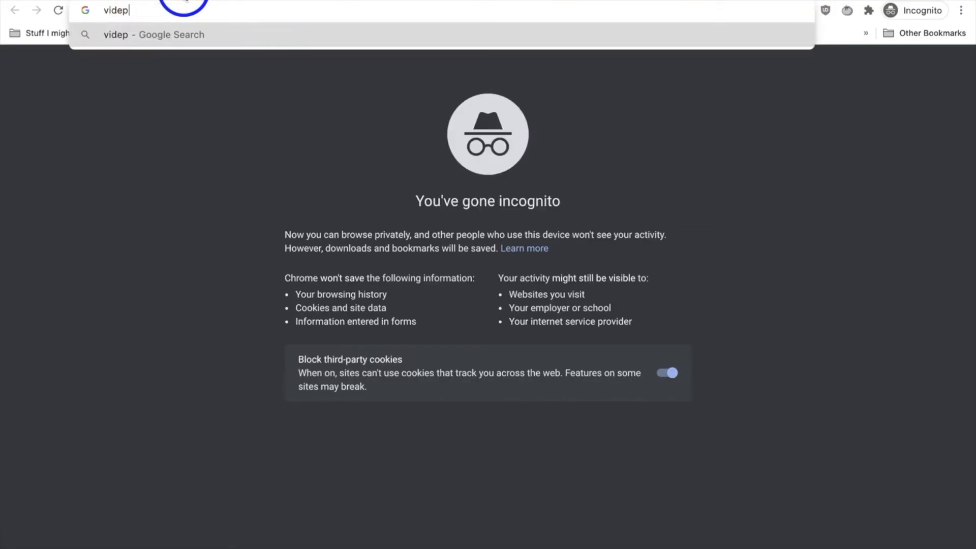
pyautogui.press('BackSpace')
pyautogui.write('o')
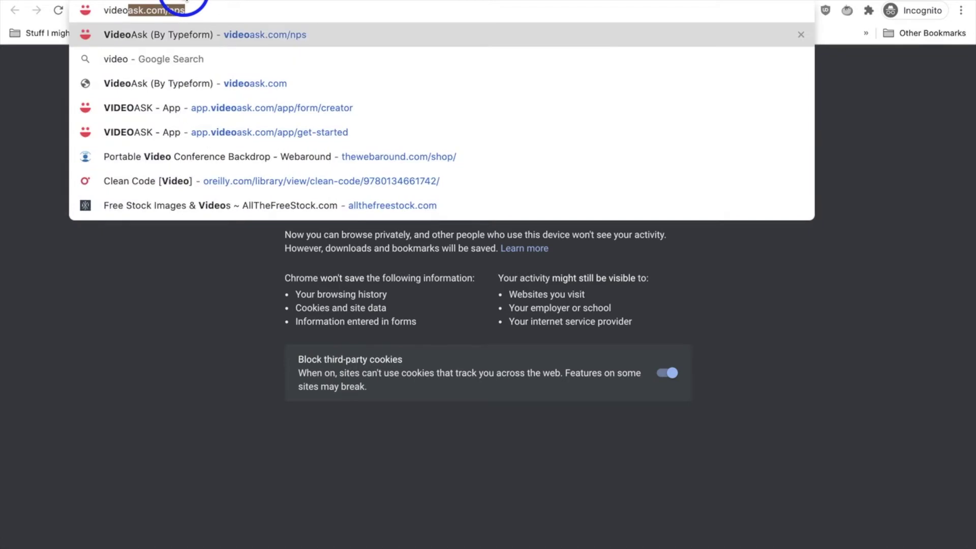
pyautogui.write('\\')
pyautogui.press('BackSpace')
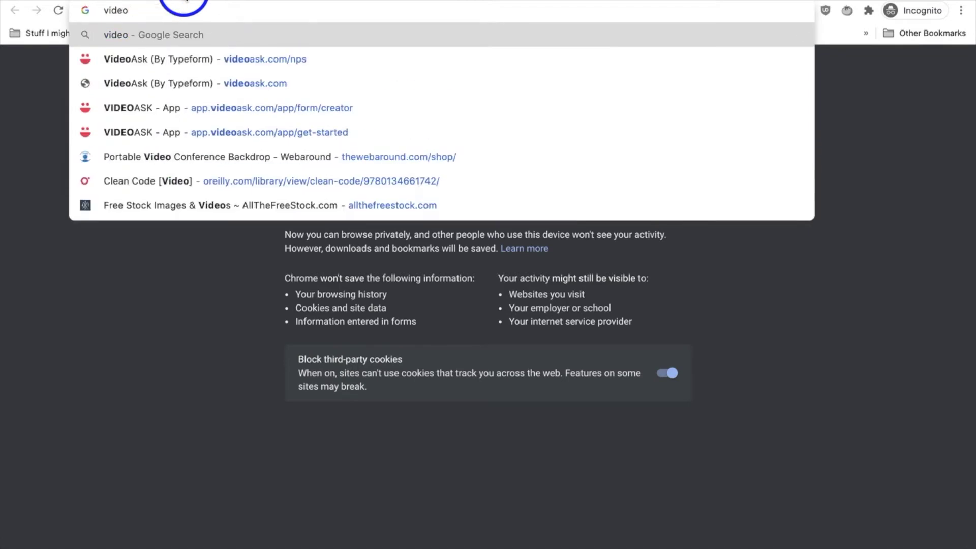
pyautogui.press('Down')
pyautogui.press('Return')
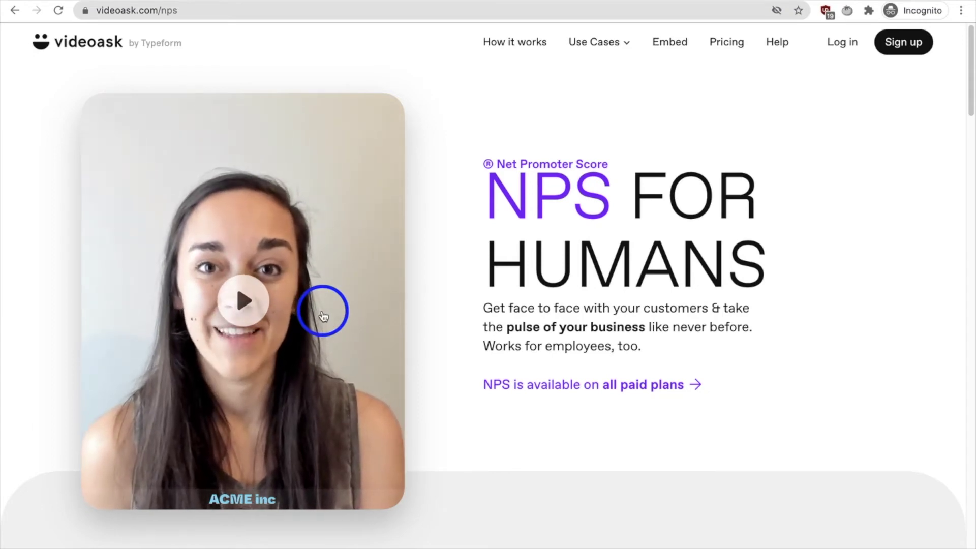
# - Play the NPS demo video, rate it 10, and choose to answer by video
pyautogui.click(244, 306)
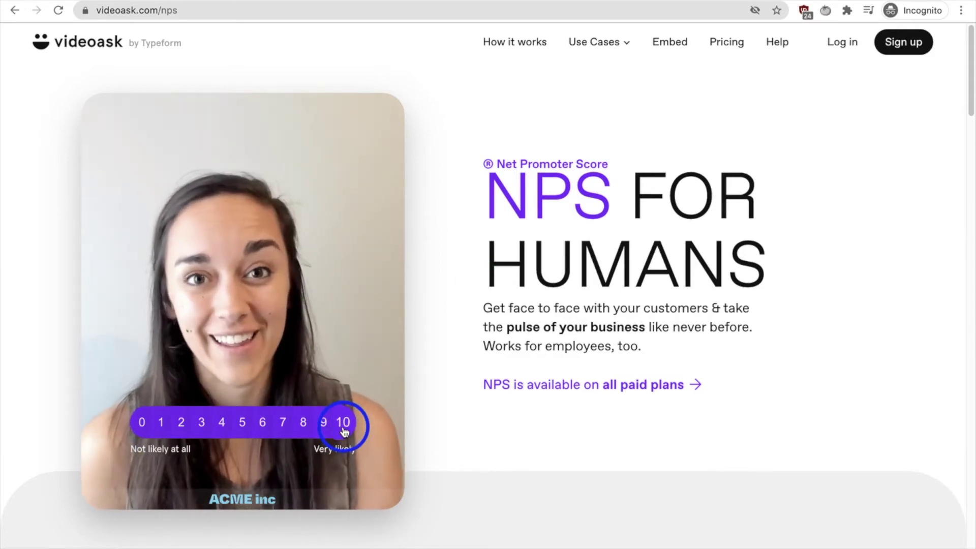
pyautogui.click(344, 428)
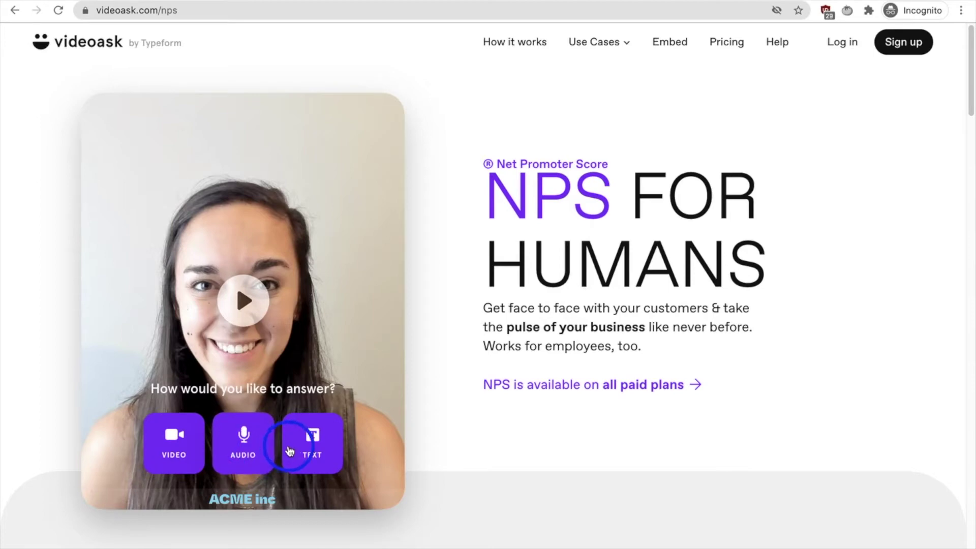
pyautogui.click(174, 443)
# - Allow camera and mic, record and send a webcam answer, then open the contact-details form
pyautogui.click(267, 105)
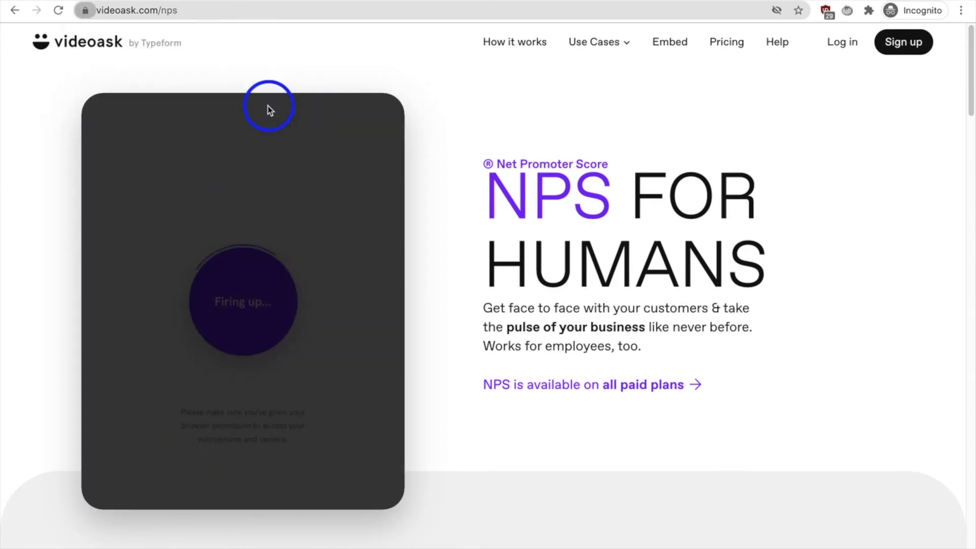
pyautogui.click(261, 427)
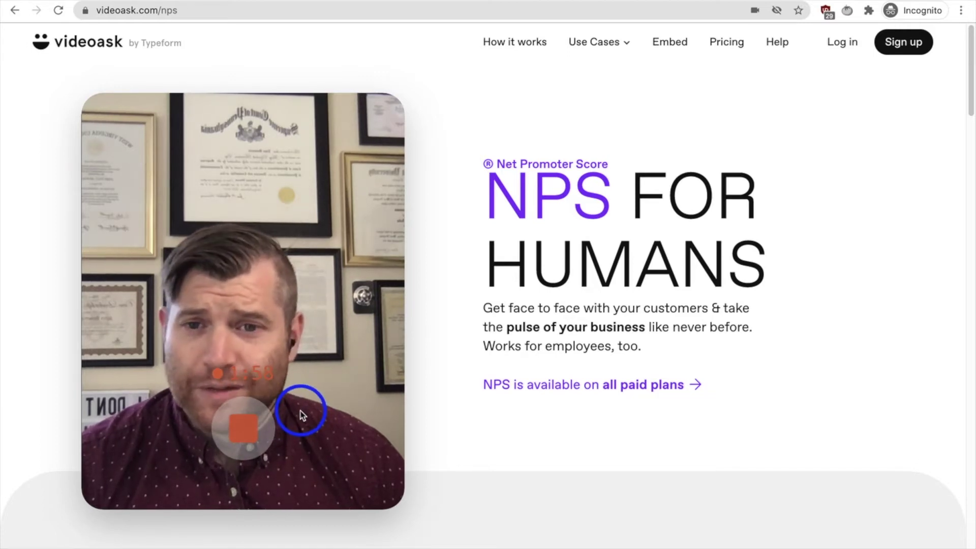
pyautogui.click(249, 431)
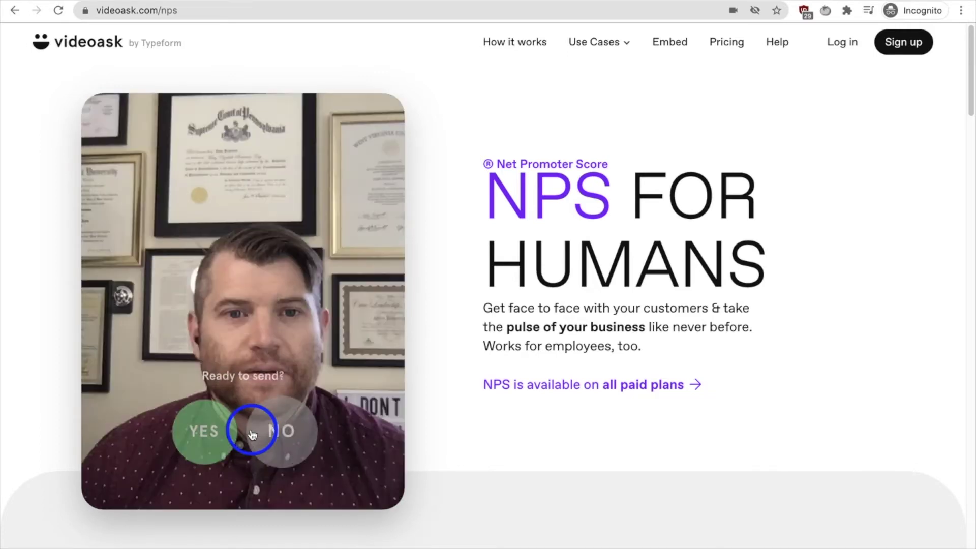
pyautogui.click(199, 437)
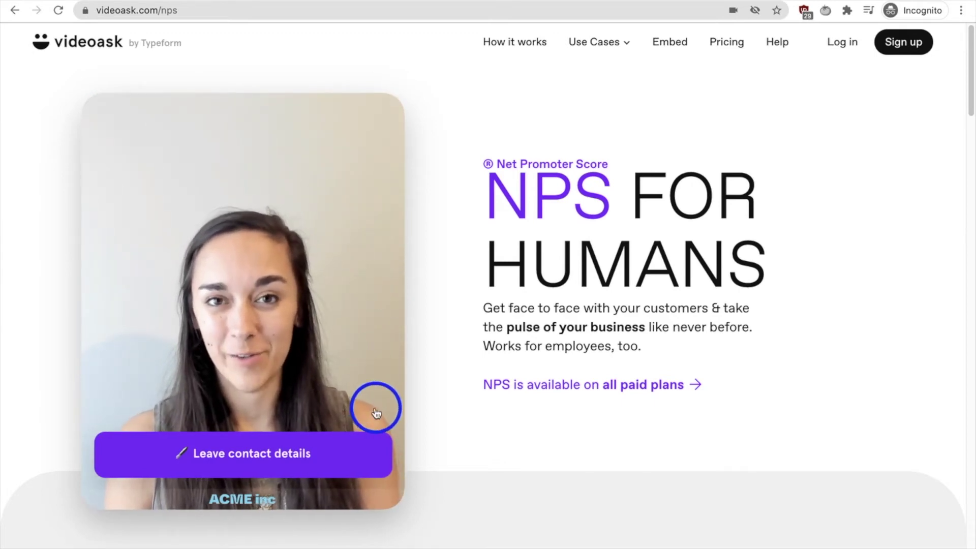
pyautogui.click(281, 462)
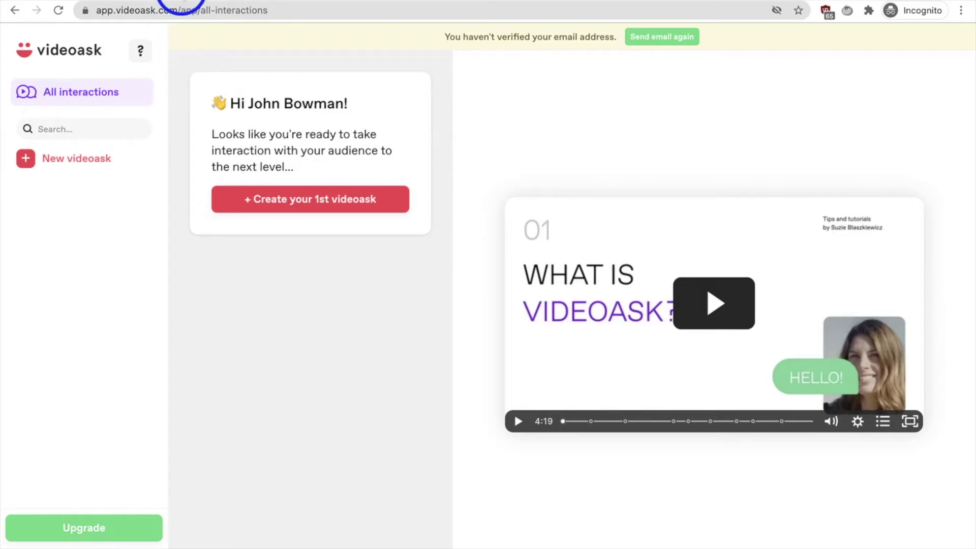
pyautogui.press('super+t')
pyautogui.write('vid')
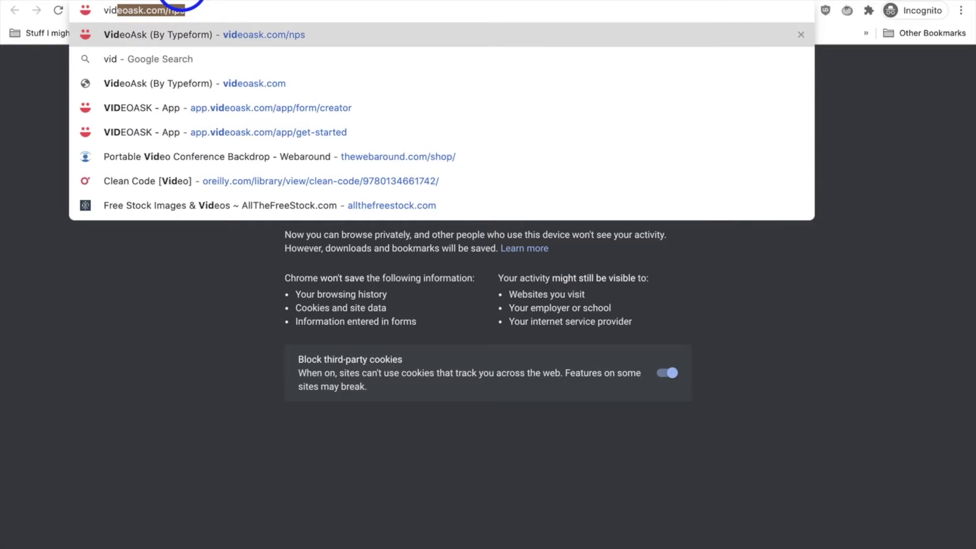
pyautogui.write('\\')
pyautogui.press('BackSpace')
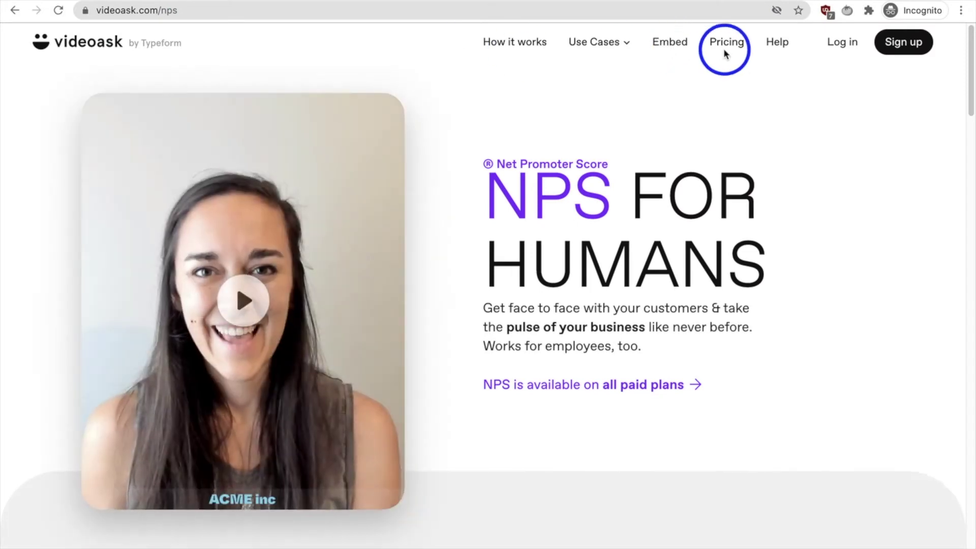
pyautogui.click(722, 46)
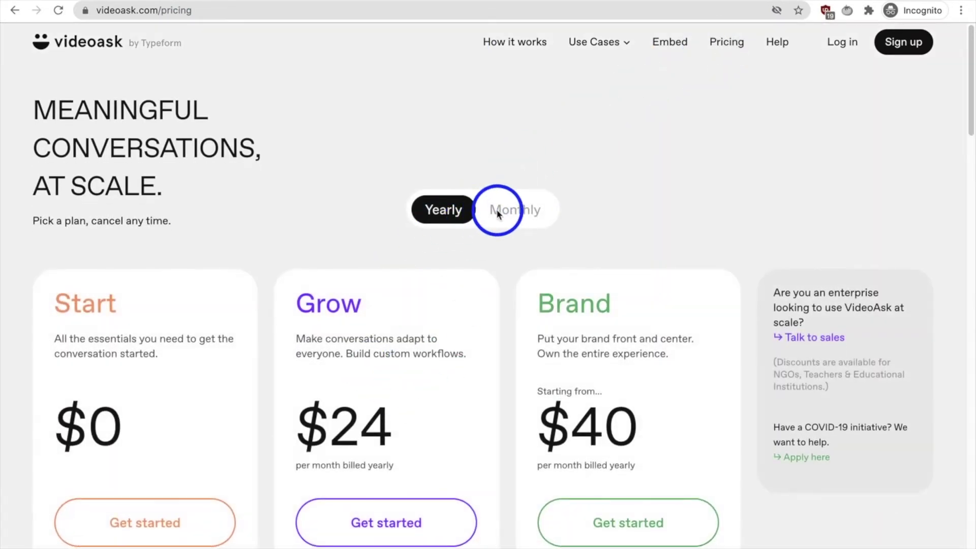
pyautogui.click(498, 211)
pyautogui.scroll(-12, 425, 374)
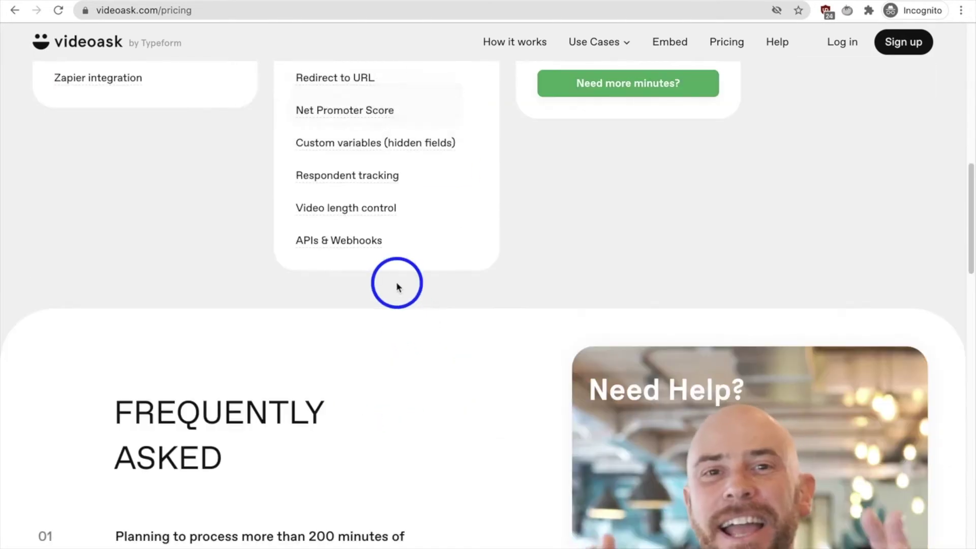
pyautogui.scroll(4, 397, 283)
pyautogui.scroll(2, 396, 282)
pyautogui.scroll(4, 395, 315)
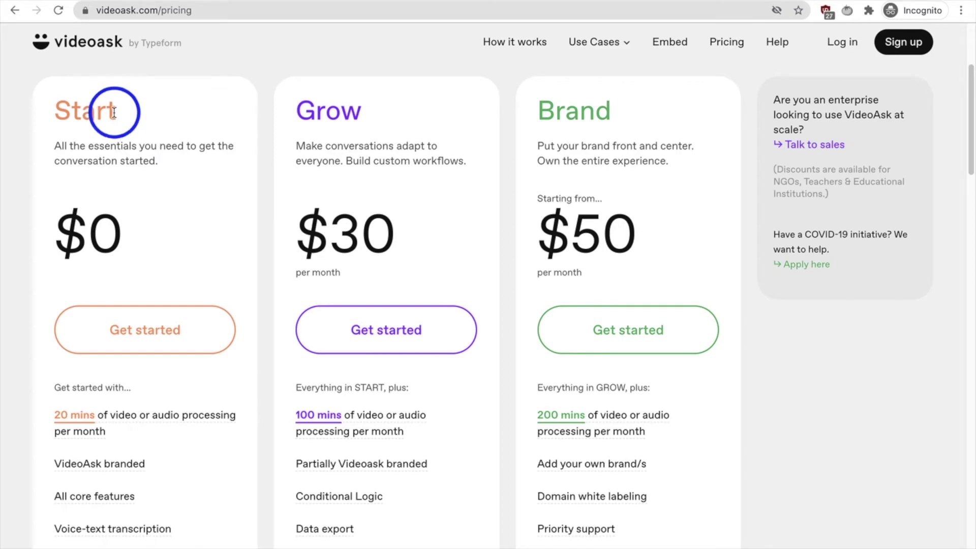
pyautogui.moveTo(113, 112); pyautogui.dragTo(45, 109)
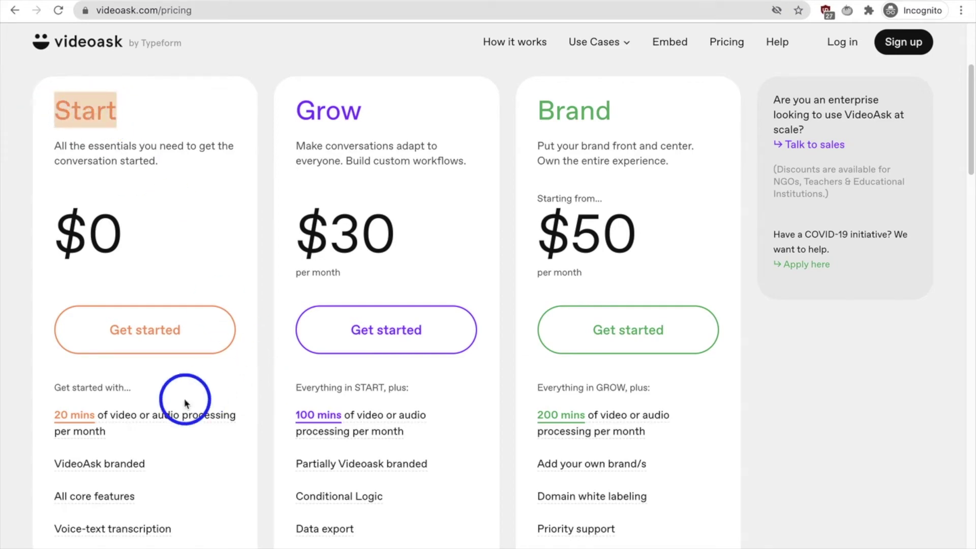
pyautogui.scroll(-1, 196, 399)
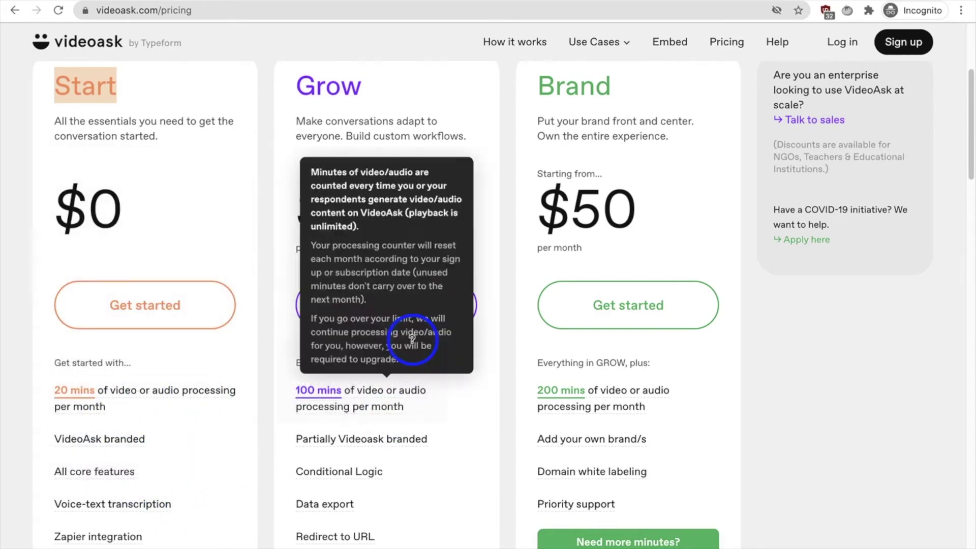
pyautogui.scroll(-1, 401, 471)
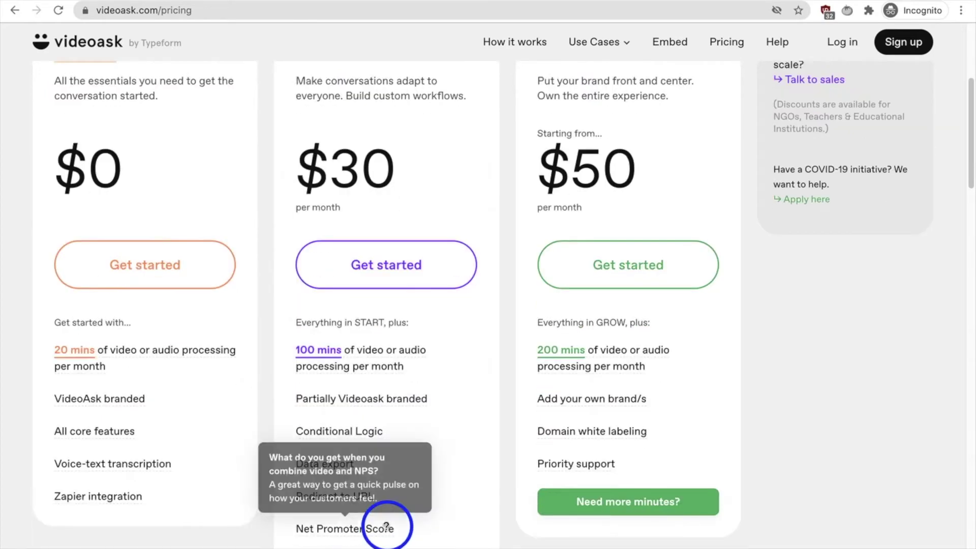
pyautogui.scroll(1, 414, 244)
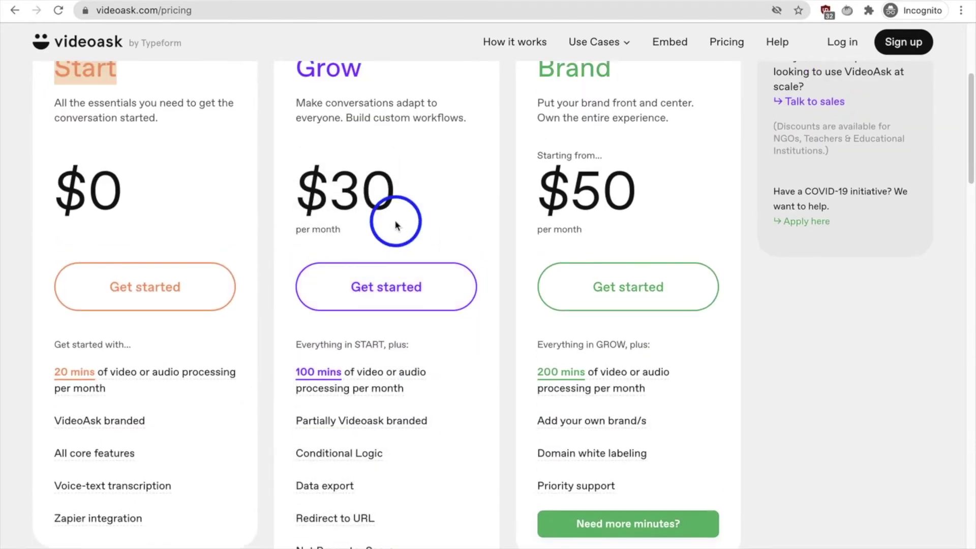
pyautogui.scroll(1, 394, 220)
pyautogui.scroll(1, 395, 219)
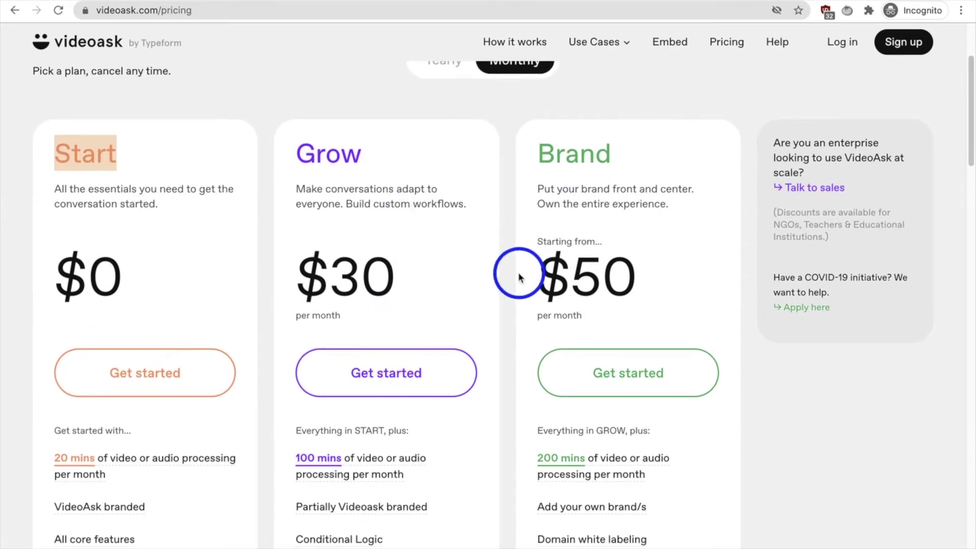
pyautogui.scroll(3, 490, 238)
pyautogui.click(456, 202)
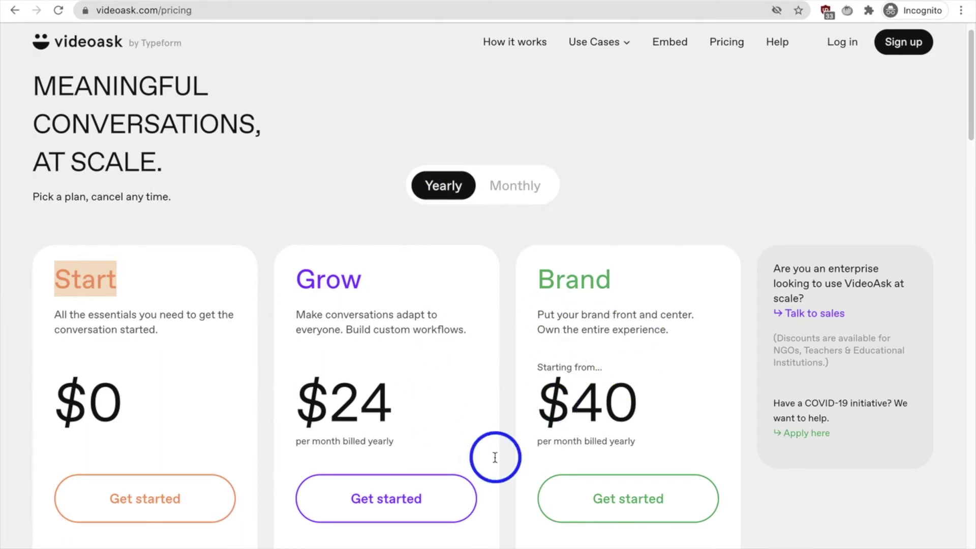
pyautogui.scroll(1, 445, 267)
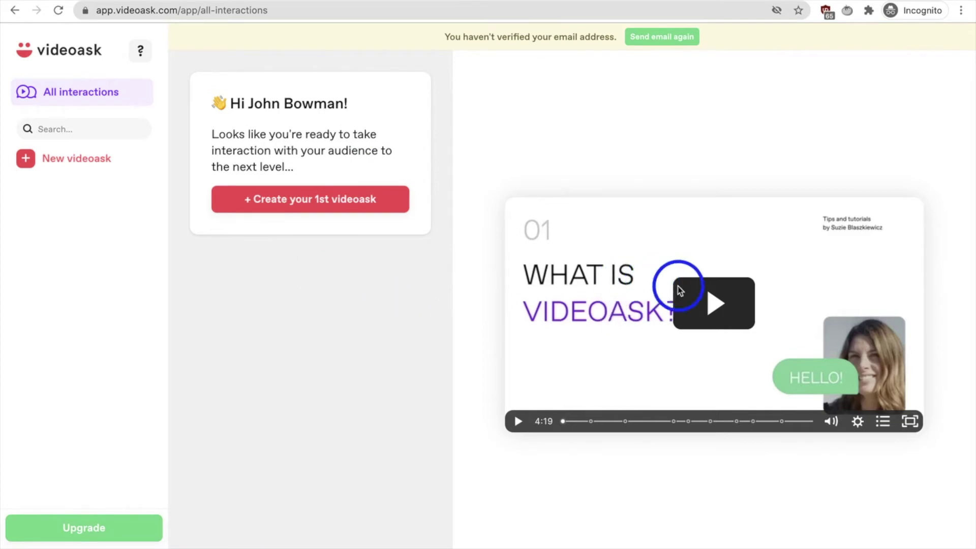
pyautogui.click(709, 313)
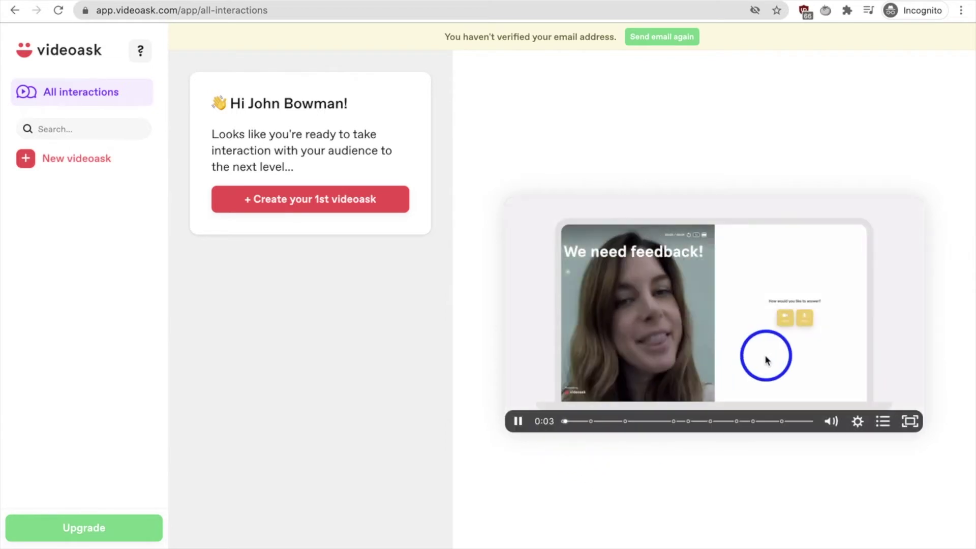
# - Pause the intro video and start creating the first videoask
pyautogui.click(518, 422)
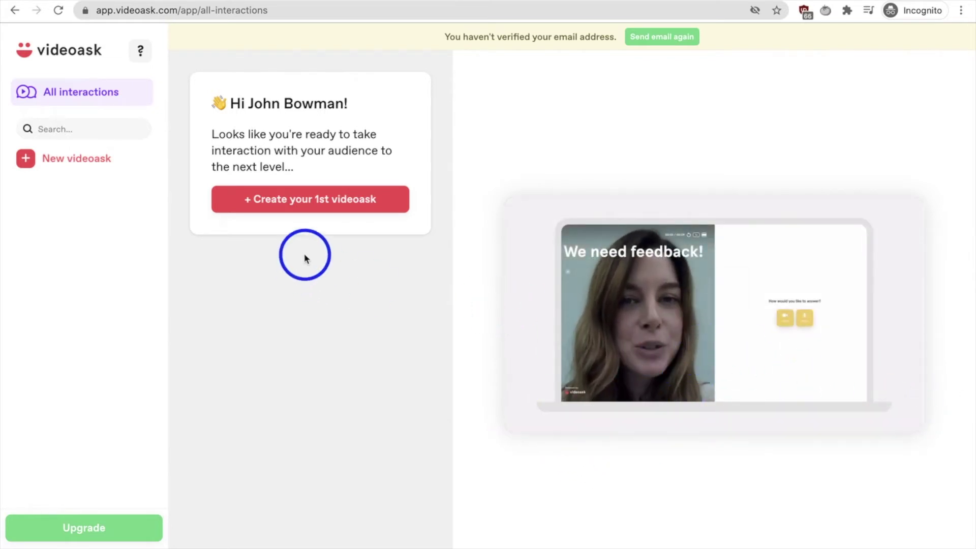
pyautogui.click(264, 206)
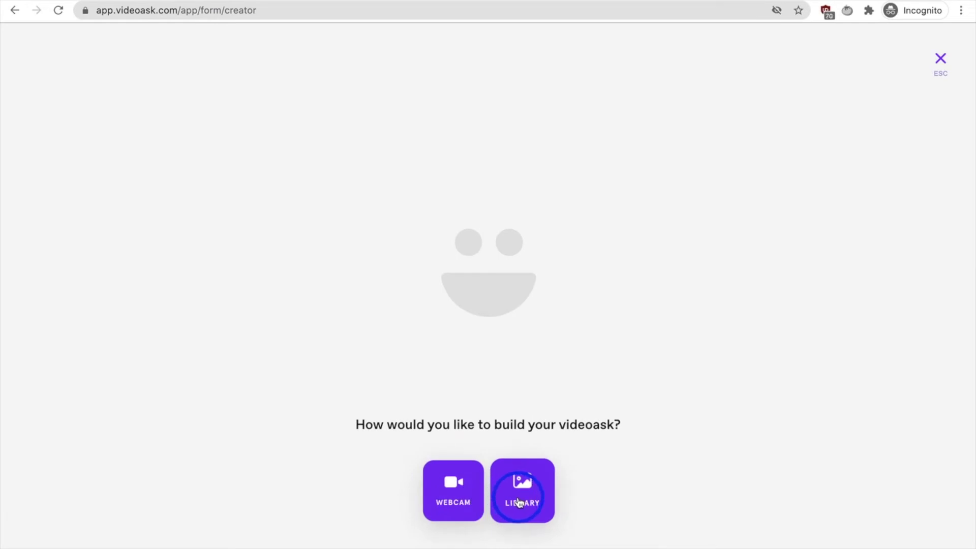
# - Record by webcam with a speaker note saying he needs words to help him speak
pyautogui.click(452, 500)
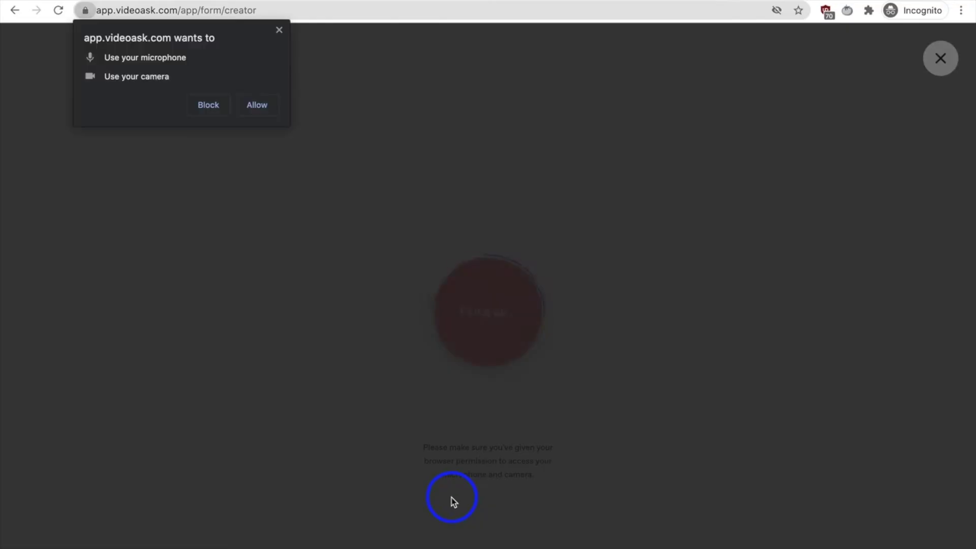
pyautogui.click(258, 106)
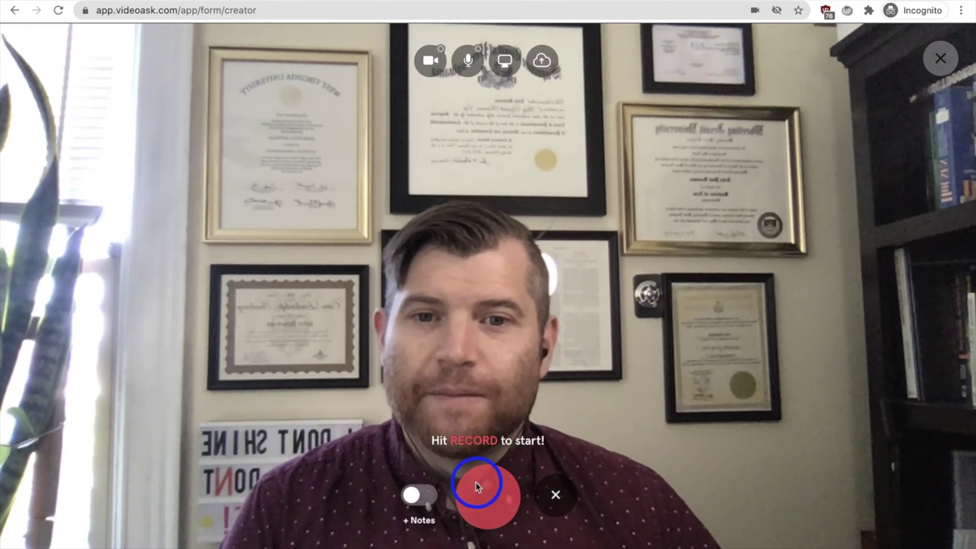
pyautogui.click(423, 500)
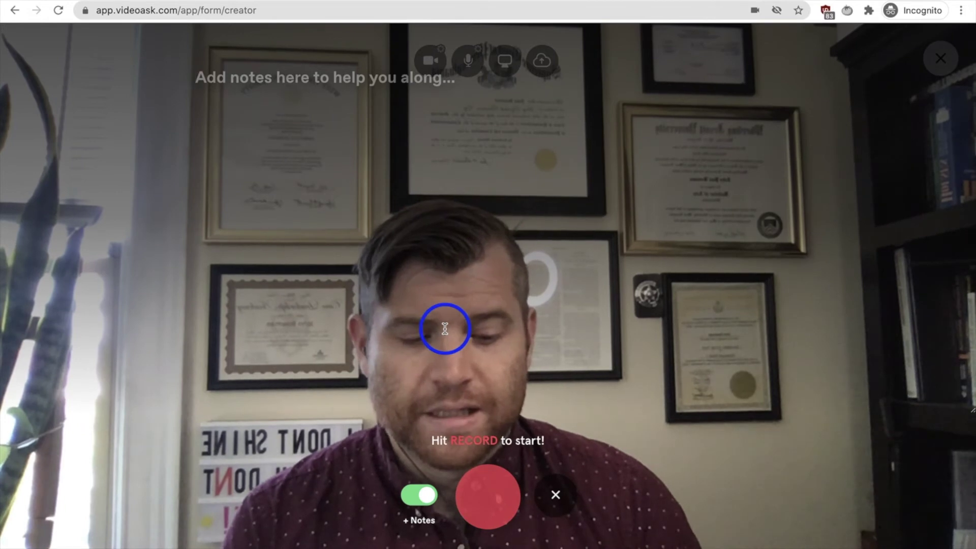
pyautogui.write('John forfg')
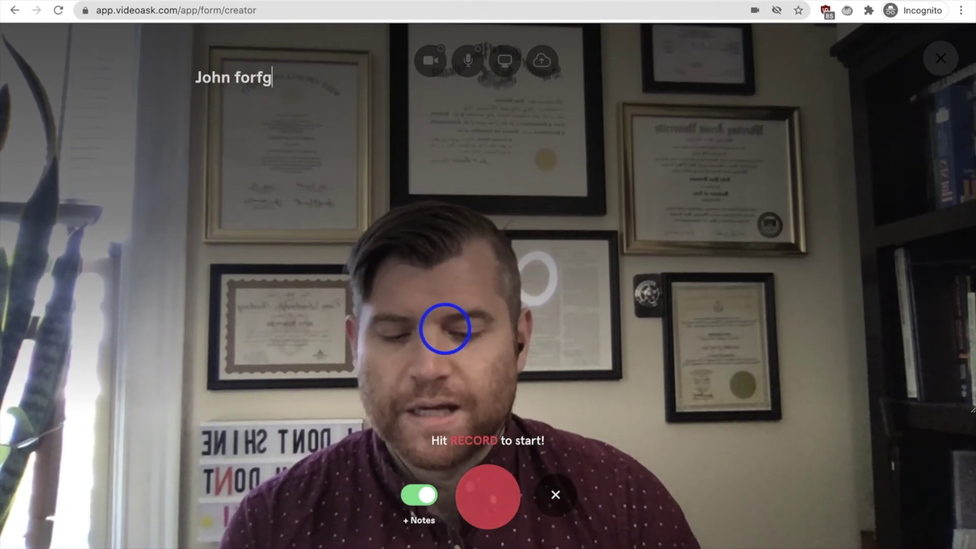
pyautogui.write('ets his ')
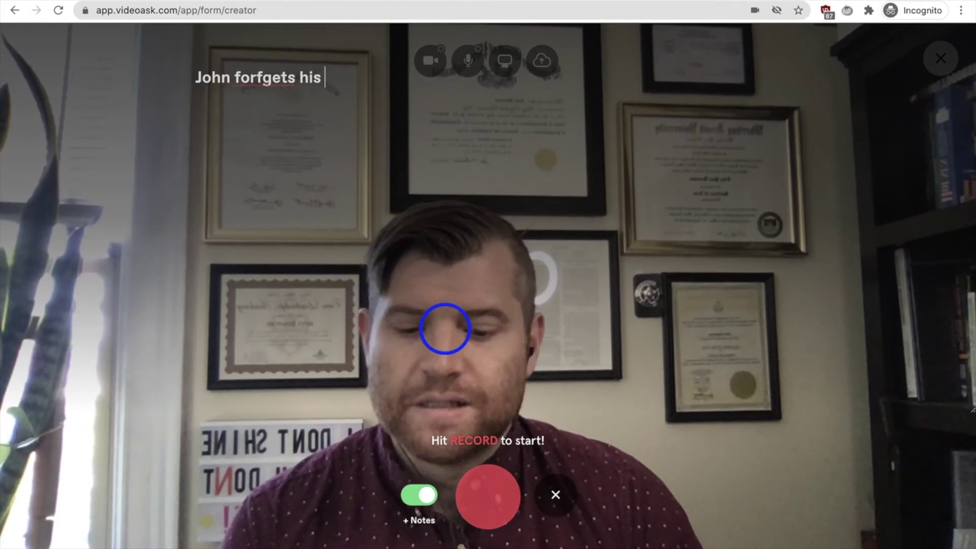
pyautogui.write('notes and needs words to help him ')
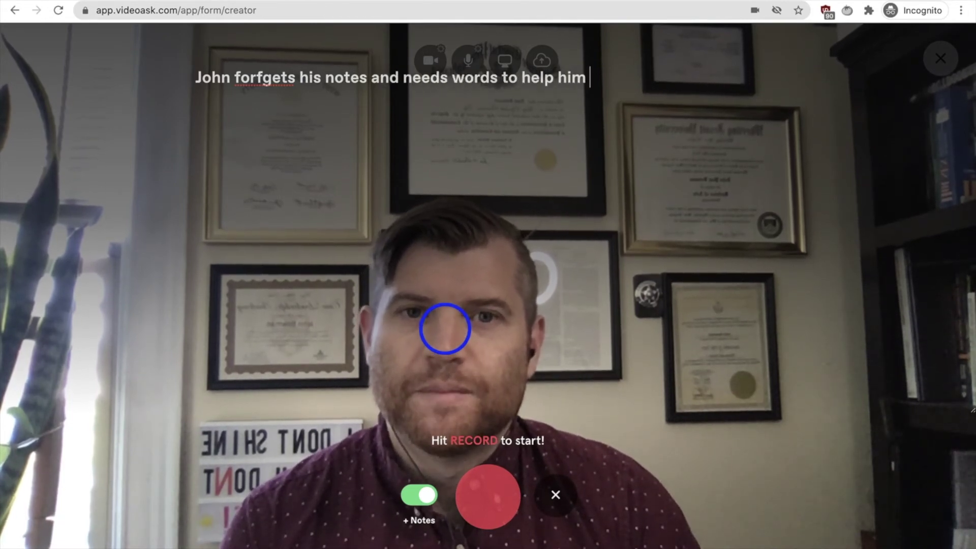
pyautogui.write('speak!')
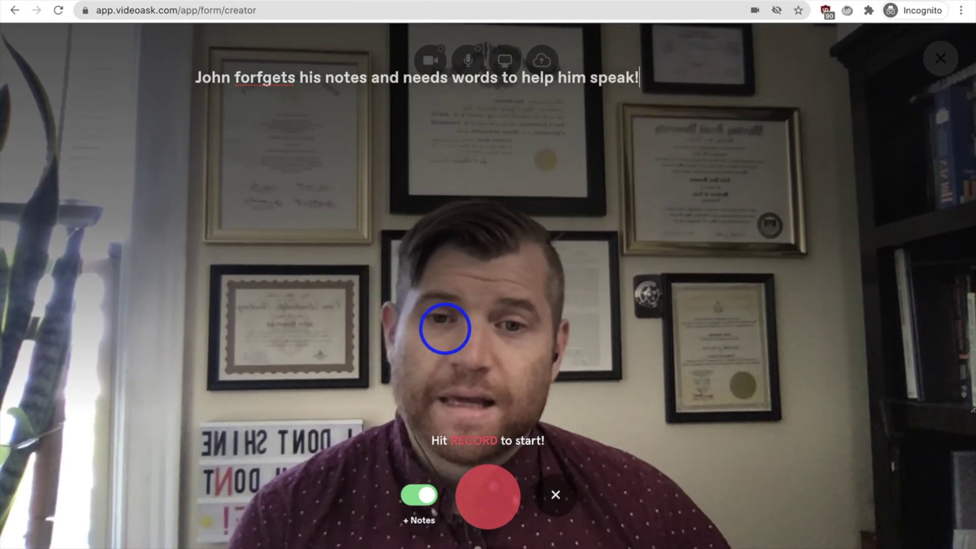
pyautogui.click(477, 486)
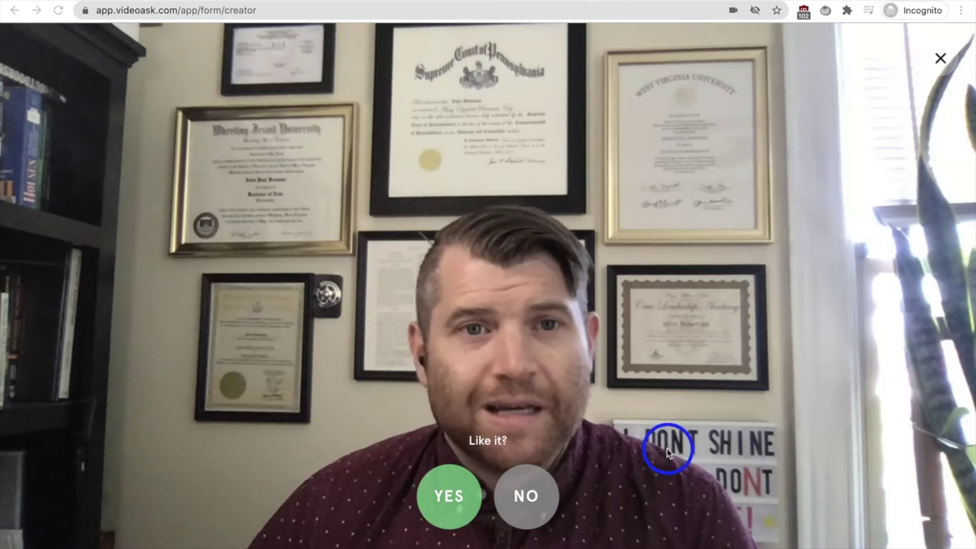
# - Keep the recorded webcam video and begin adding the overlay caption
pyautogui.click(466, 520)
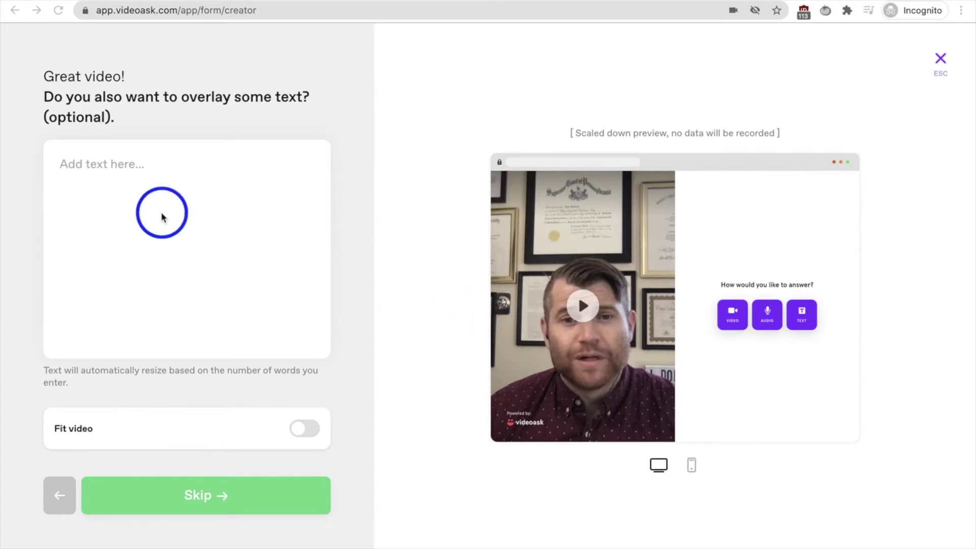
pyautogui.click(194, 203)
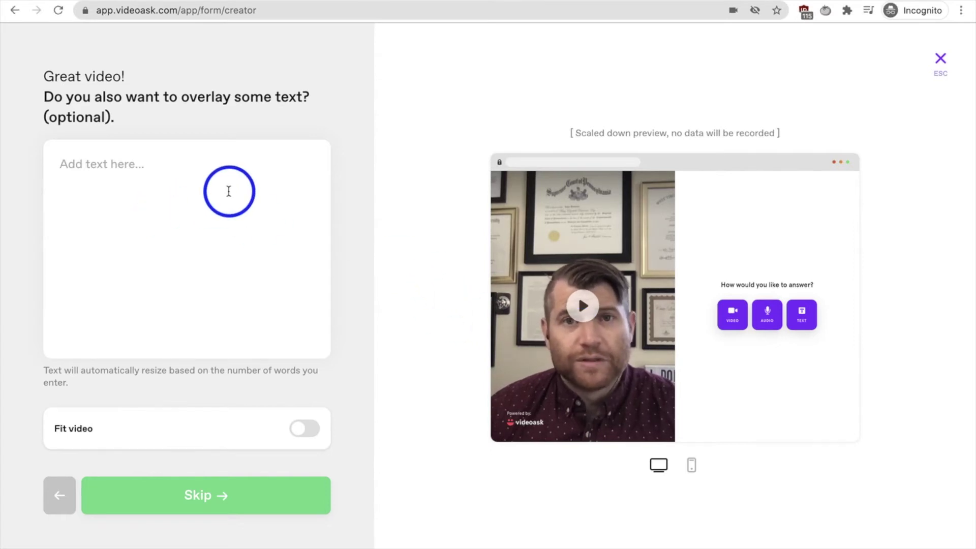
# - Type the overlay caption "I m made this video for you~!" over the video
pyautogui.write('Words')
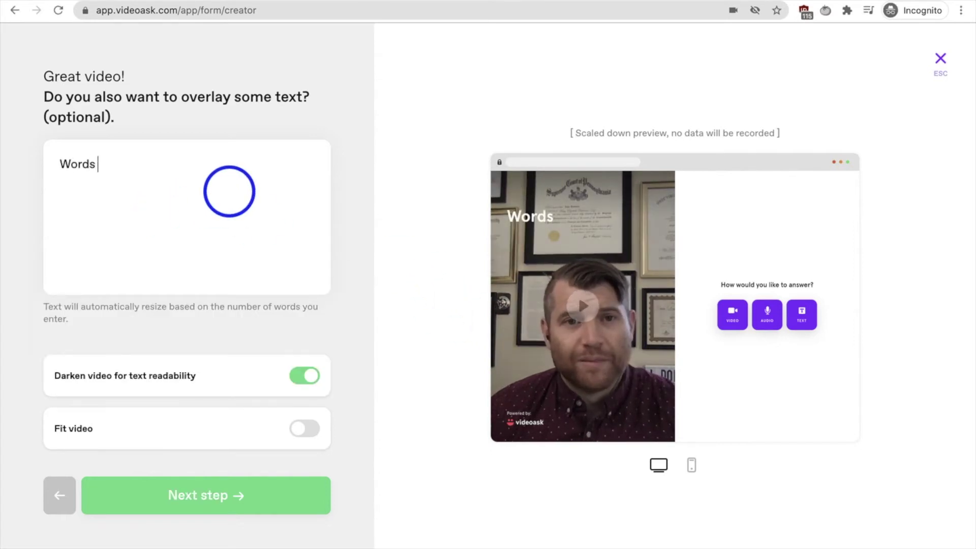
pyautogui.press('BackSpace')
pyautogui.press('BackSpace')
pyautogui.press('BackSpace')
pyautogui.press('BackSpace')
pyautogui.press('BackSpace')
pyautogui.write('I')
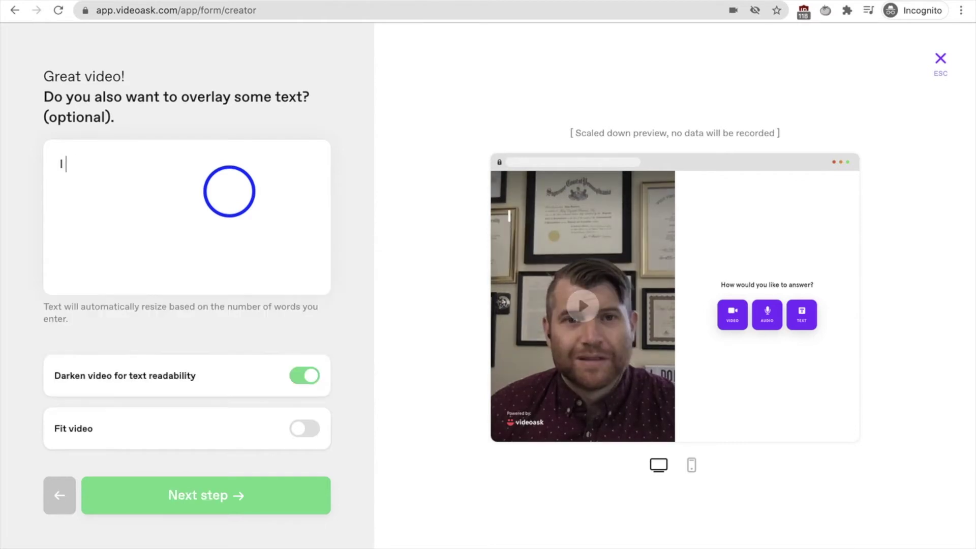
pyautogui.write(' mAD')
pyautogui.press('BackSpace')
pyautogui.press('BackSpace')
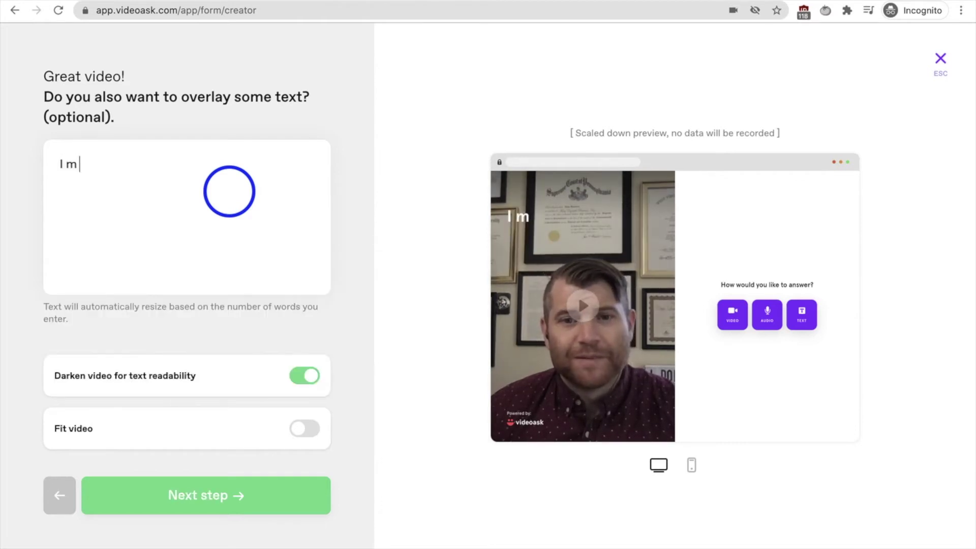
pyautogui.write('made this cideo')
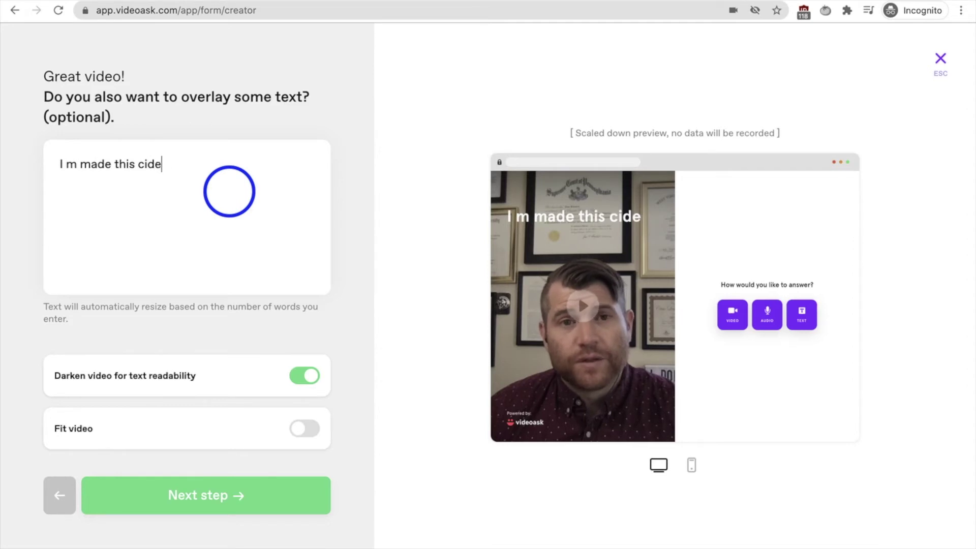
pyautogui.press('BackSpace')
pyautogui.press('BackSpace')
pyautogui.press('BackSpace')
pyautogui.press('BackSpace')
pyautogui.press('BackSpace')
pyautogui.write('i')
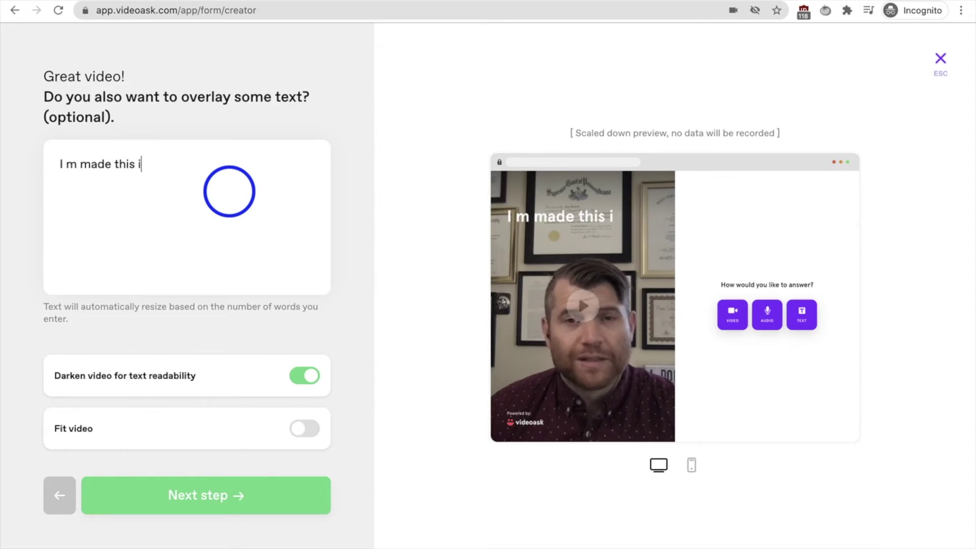
pyautogui.write('vdoe')
pyautogui.press('BackSpace')
pyautogui.press('BackSpace')
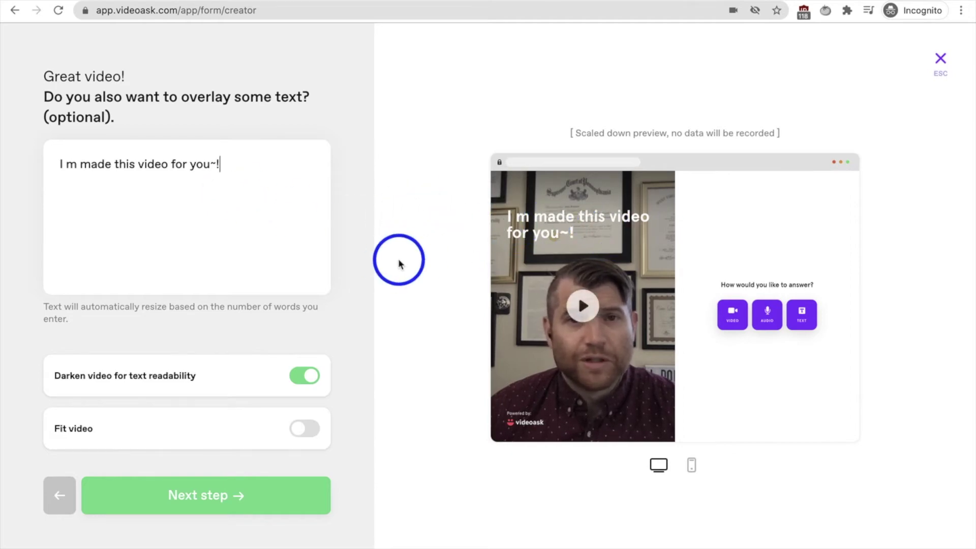
# - Try the Darken video and Fit video toggles, leaving them unchanged, and continue
pyautogui.click(300, 375)
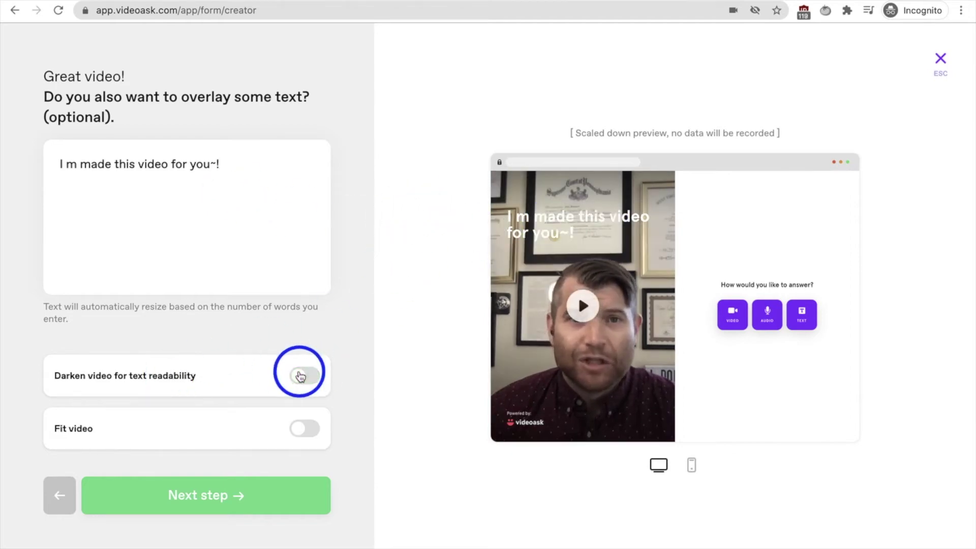
pyautogui.click(300, 375)
pyautogui.click(315, 430)
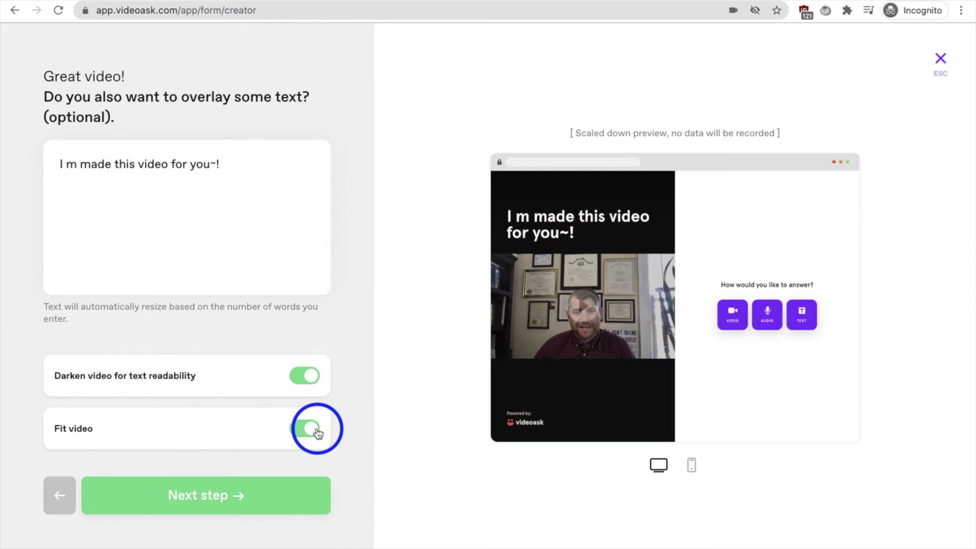
pyautogui.click(315, 430)
pyautogui.click(221, 484)
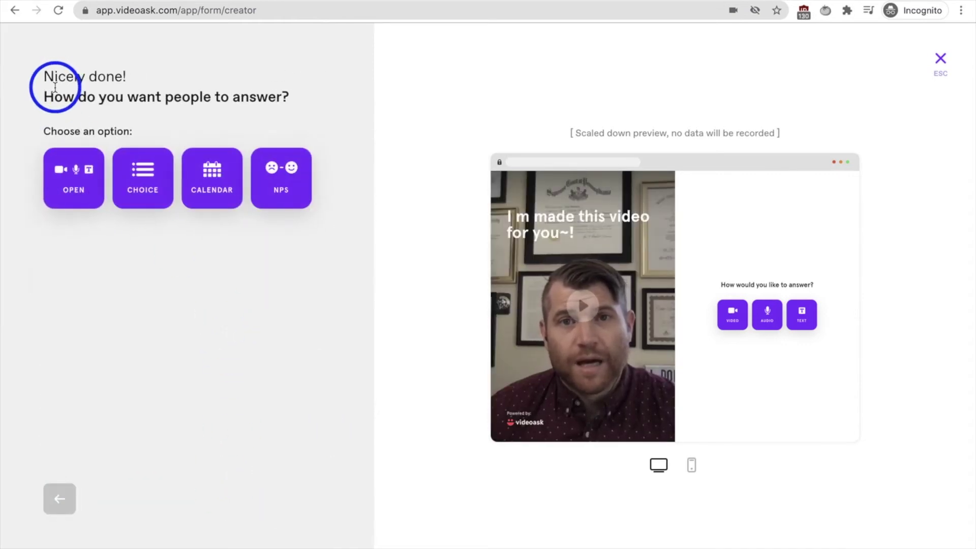
# - Add multiple-choice answers daads, adsc and sacasd, with multiple selection and data-collection skipping off
pyautogui.click(147, 169)
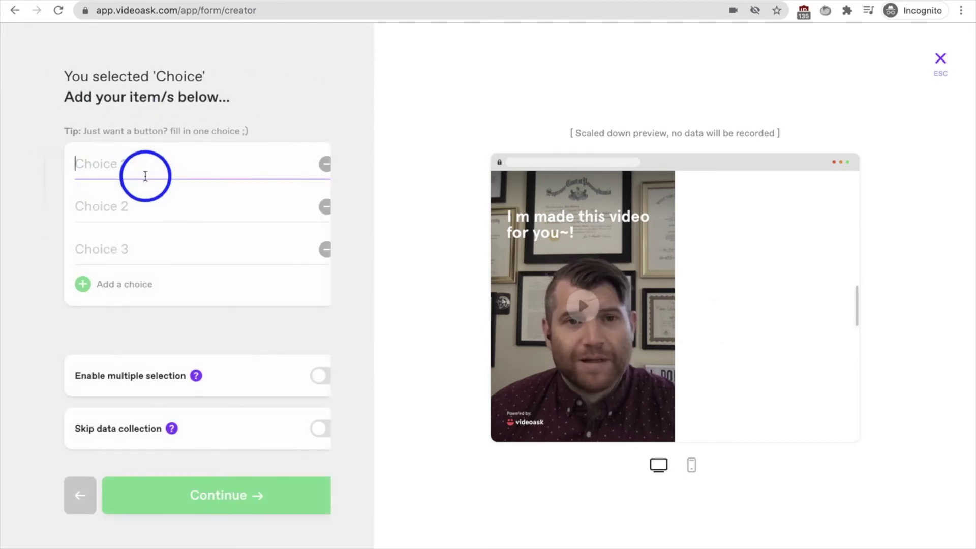
pyautogui.write('daads')
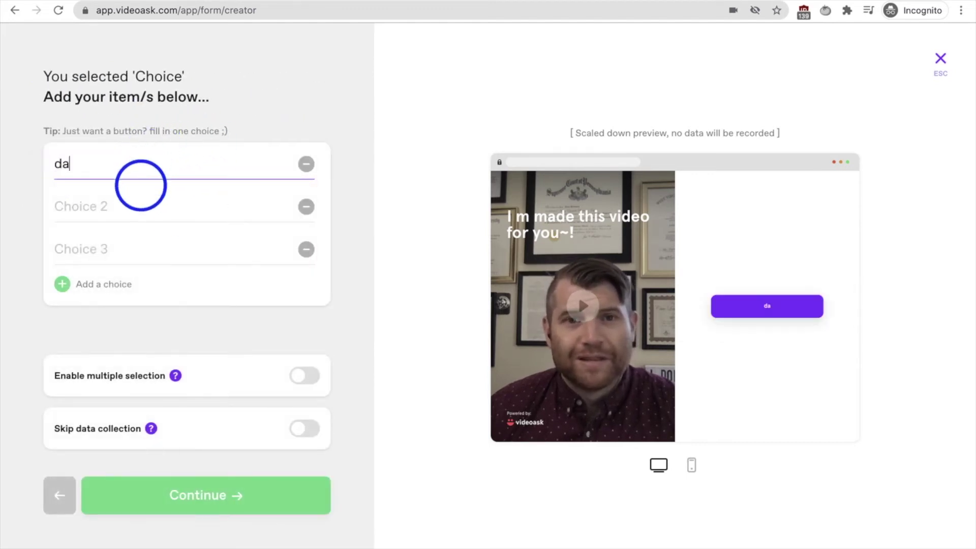
pyautogui.click(140, 206)
pyautogui.write('adsc')
pyautogui.click(138, 262)
pyautogui.write('sacasd')
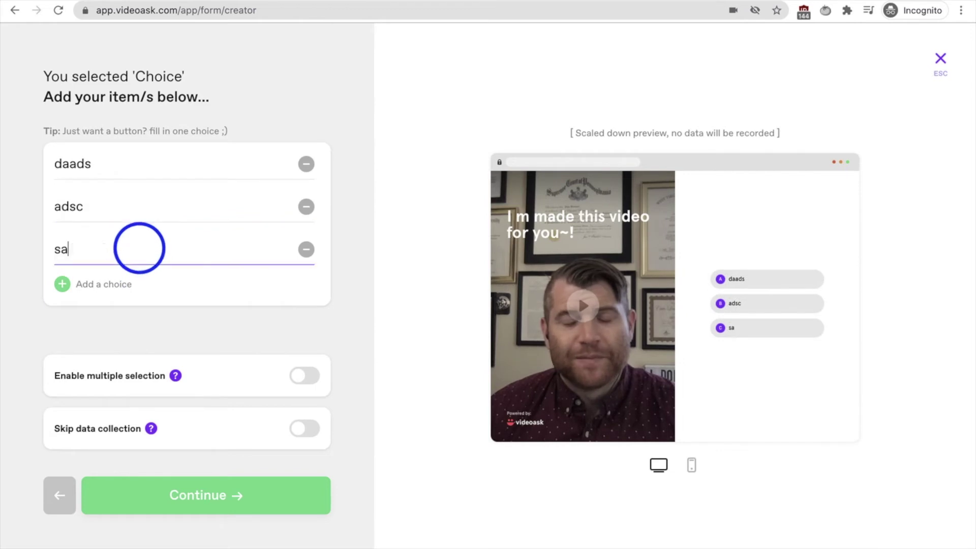
pyautogui.click(303, 379)
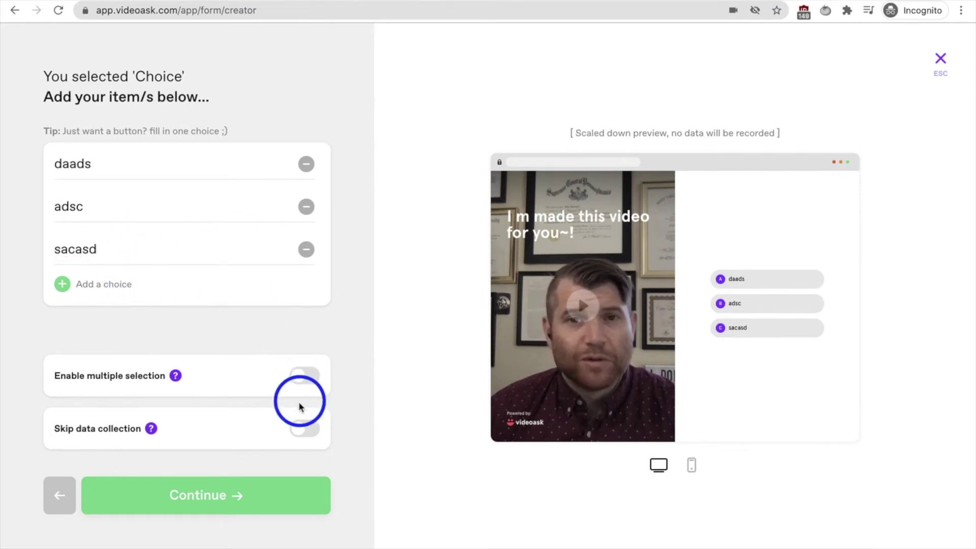
pyautogui.click(303, 429)
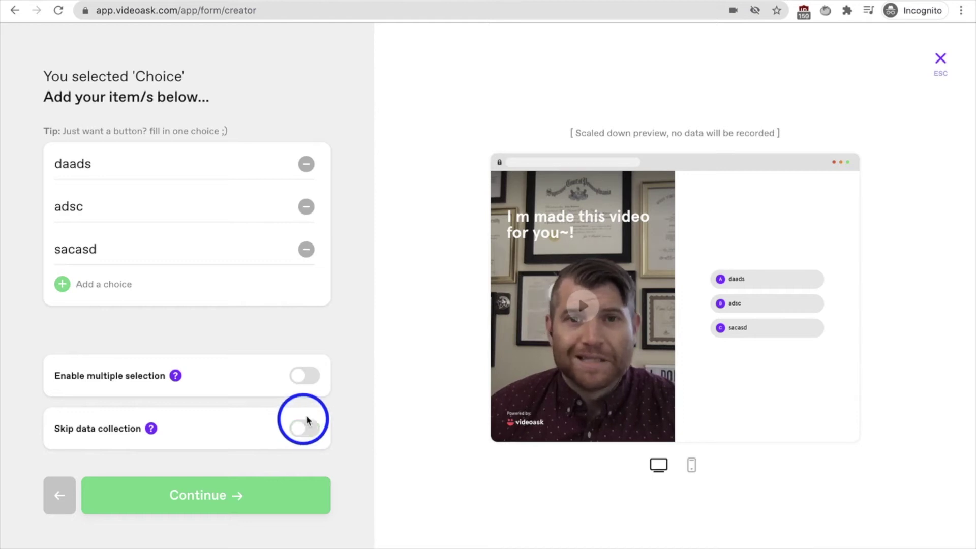
pyautogui.click(66, 492)
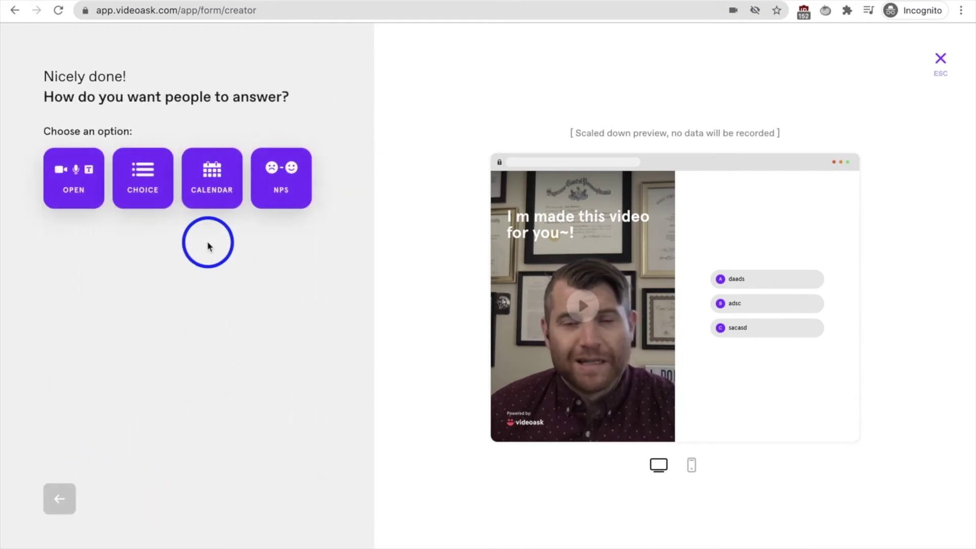
# - Try the Calendar answer type, leaving the scheduling link empty, then return to answer types
pyautogui.click(192, 194)
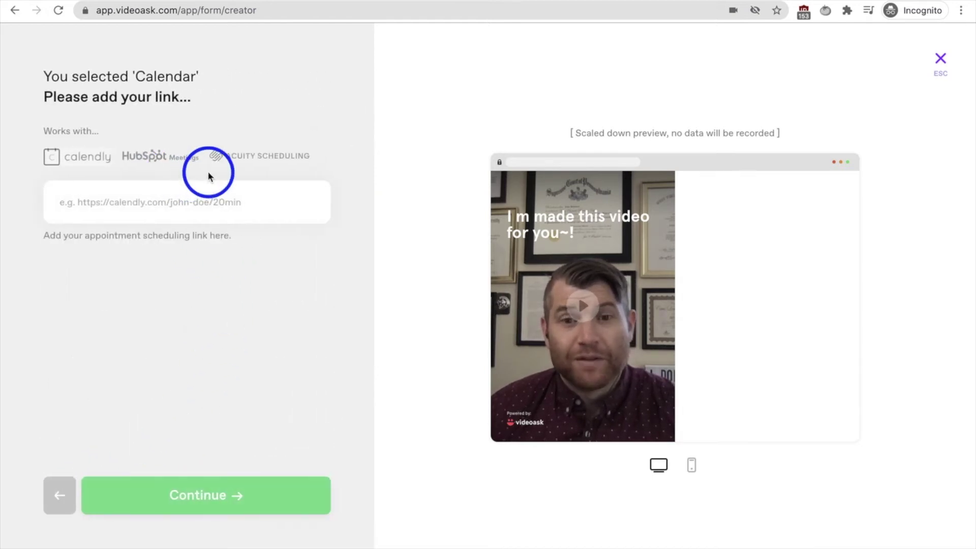
pyautogui.click(275, 214)
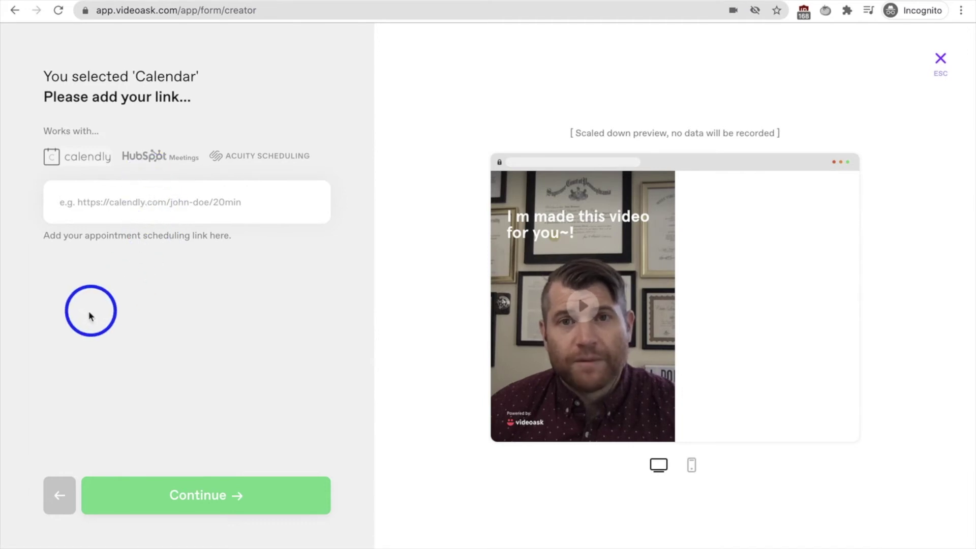
pyautogui.click(96, 186)
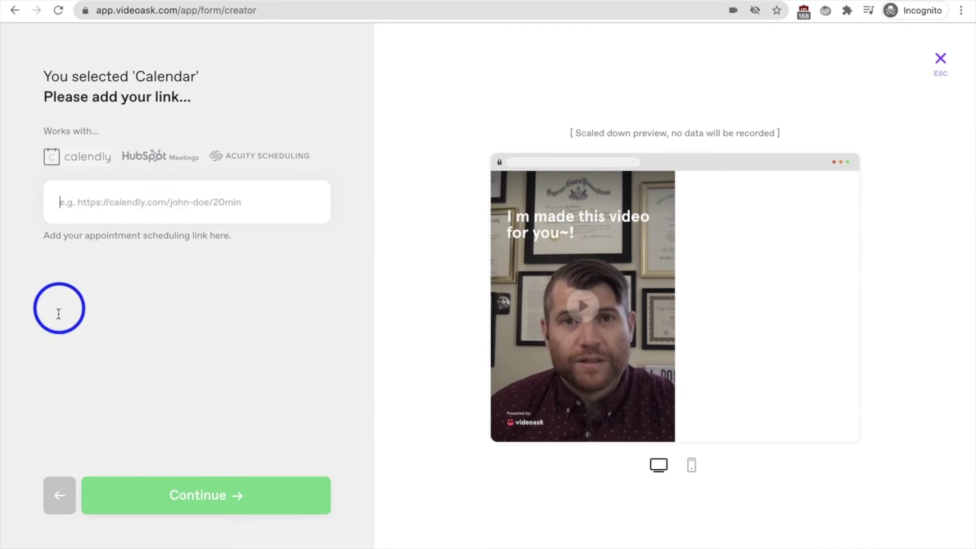
pyautogui.click(58, 501)
# - Choose open-ended answers, then dismiss the premium notice about limiting answer length
pyautogui.click(73, 186)
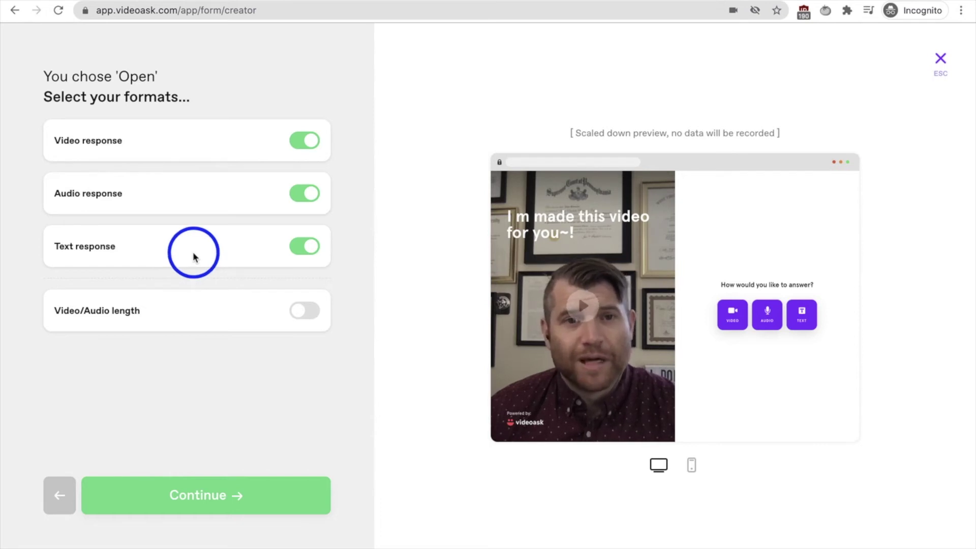
pyautogui.click(310, 312)
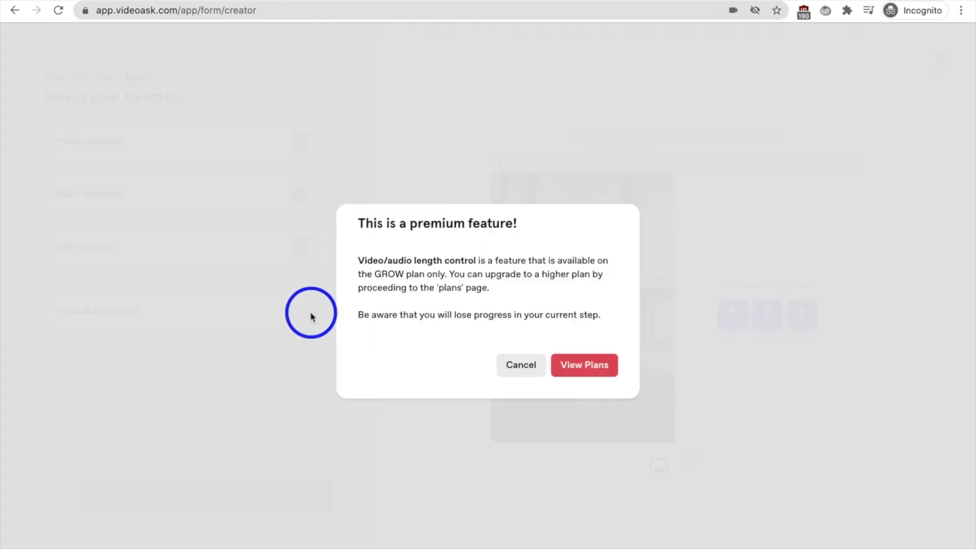
pyautogui.click(513, 370)
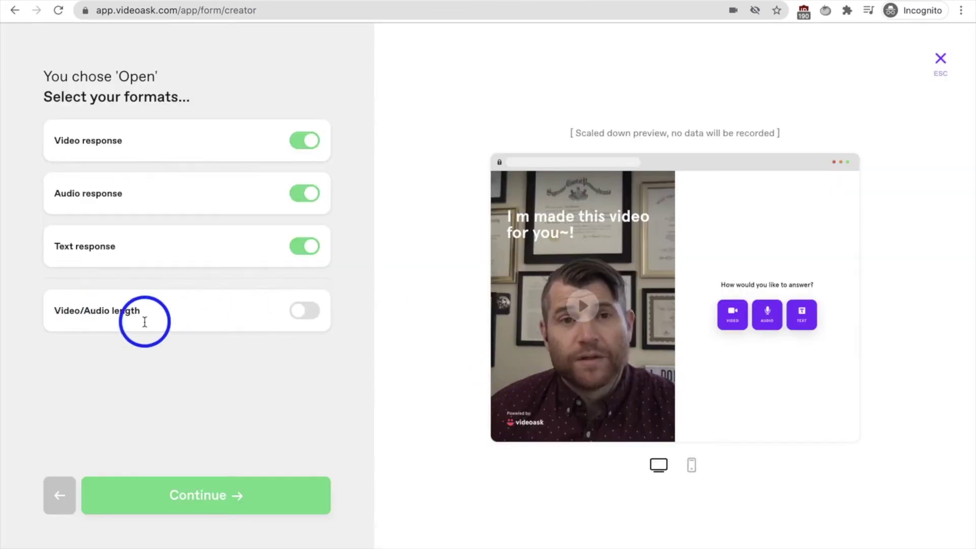
# - Go back, try the premium-only NPS answer type, and settle on open-ended answers
pyautogui.click(59, 498)
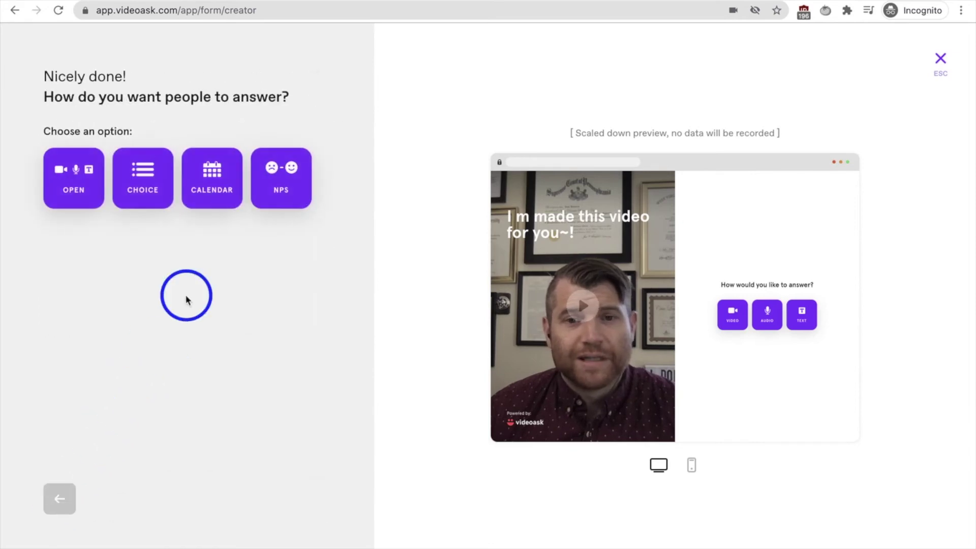
pyautogui.click(284, 194)
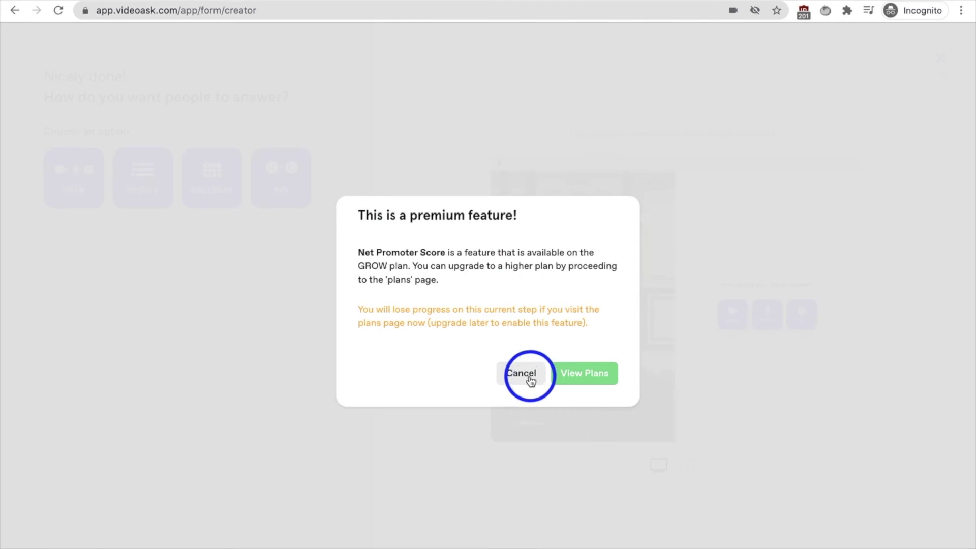
pyautogui.click(528, 375)
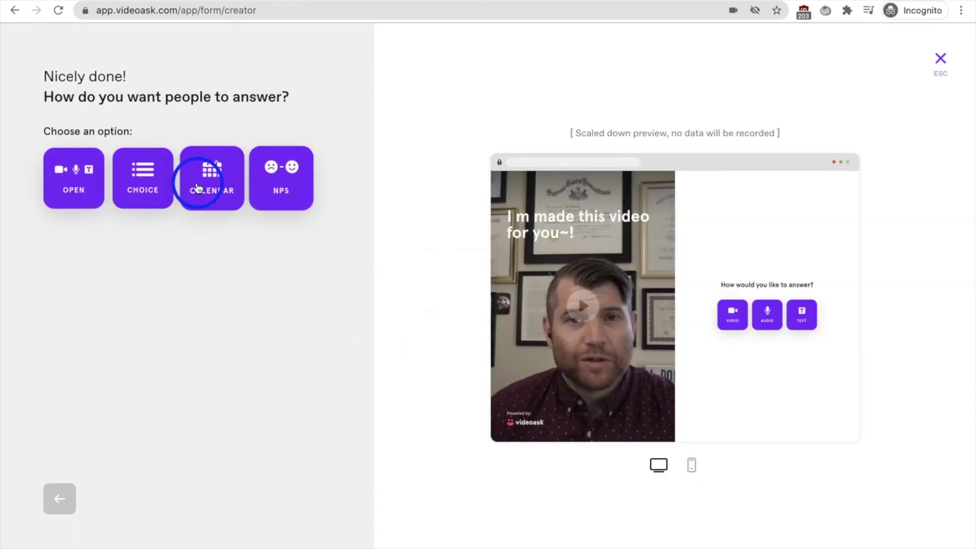
pyautogui.click(71, 178)
# - On the final details step, turn on collecting respondents' contact details
pyautogui.click(219, 501)
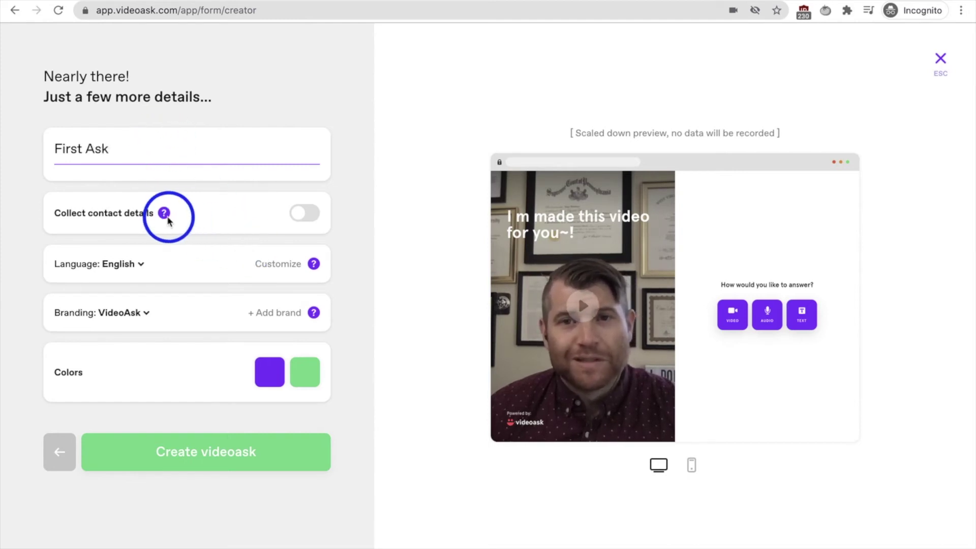
pyautogui.click(310, 213)
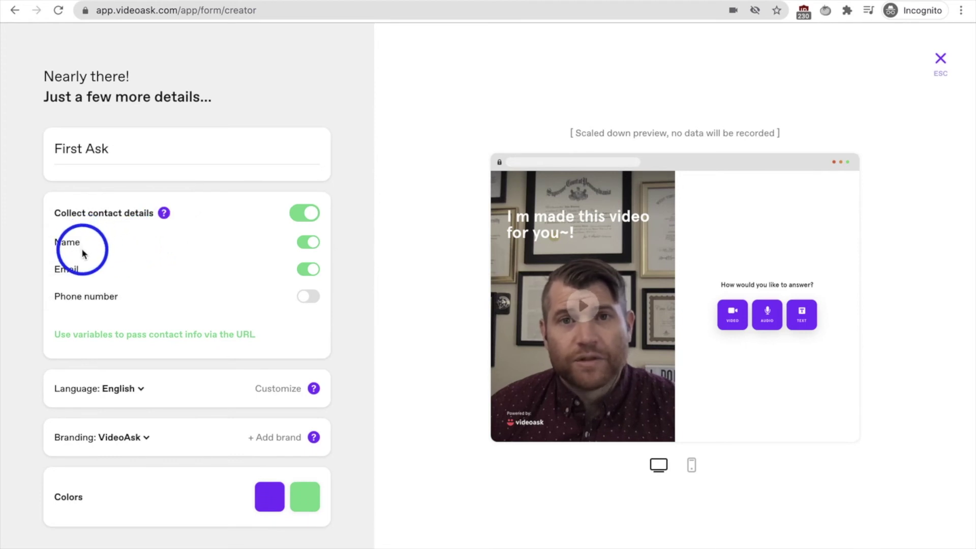
pyautogui.scroll(-1, 138, 328)
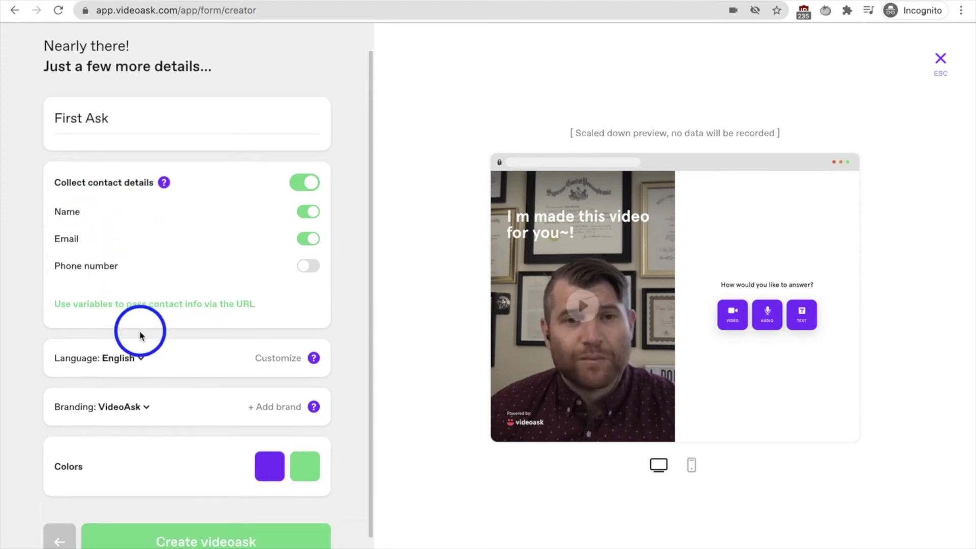
# - Try No branding and dismiss the upgrade notice, keeping VideoAsk branding
pyautogui.click(130, 407)
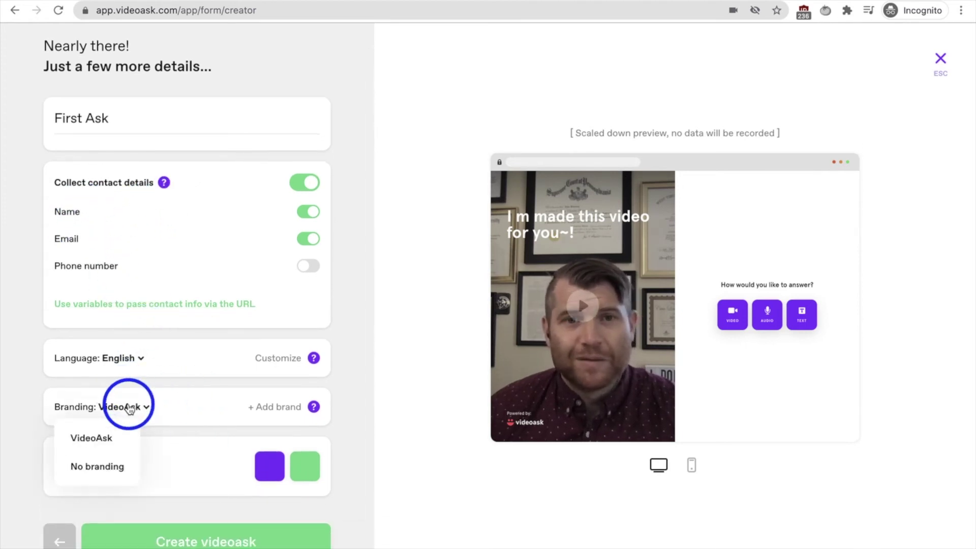
pyautogui.click(99, 469)
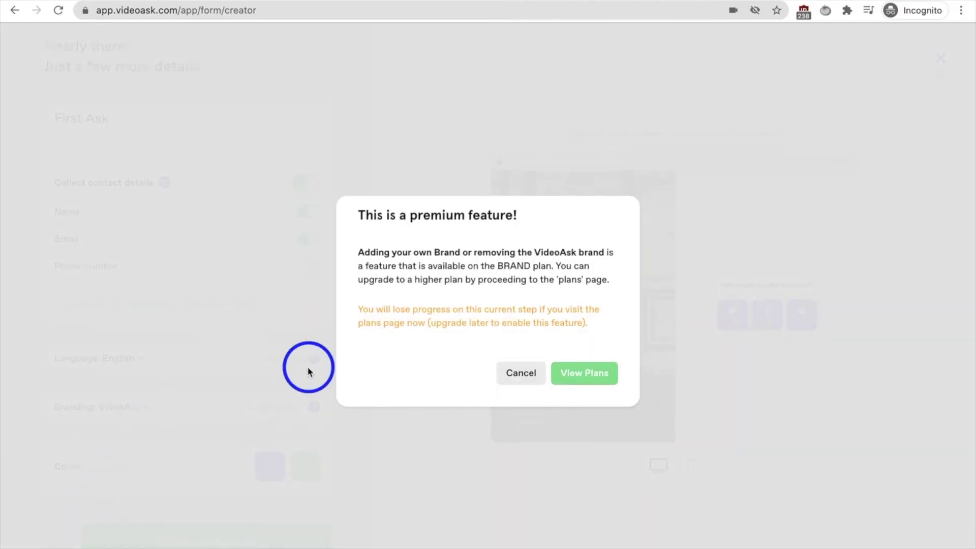
pyautogui.click(519, 382)
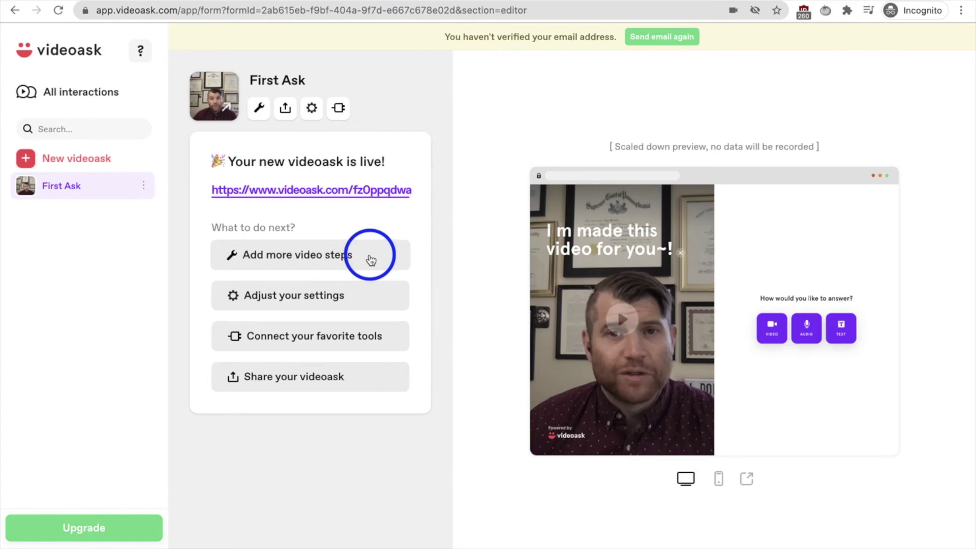
pyautogui.click(371, 260)
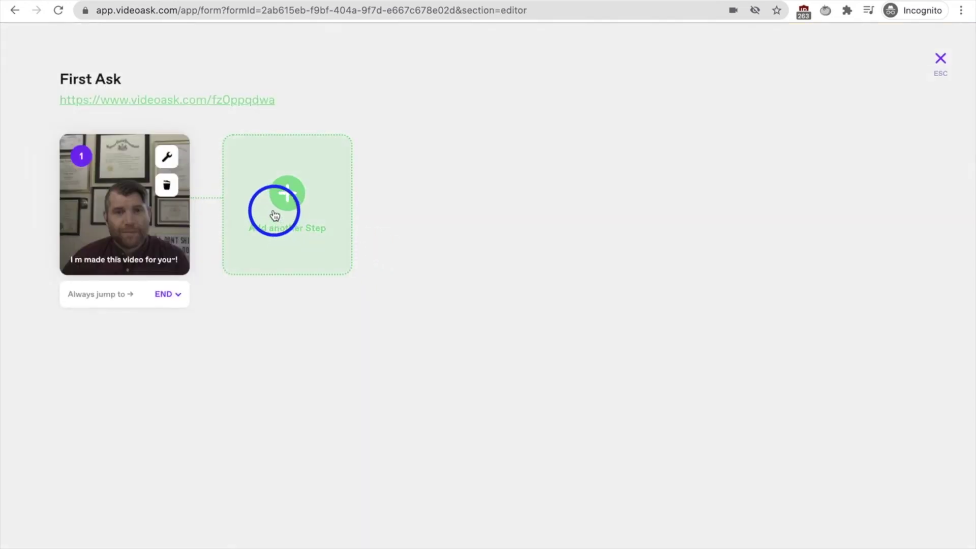
pyautogui.click(274, 216)
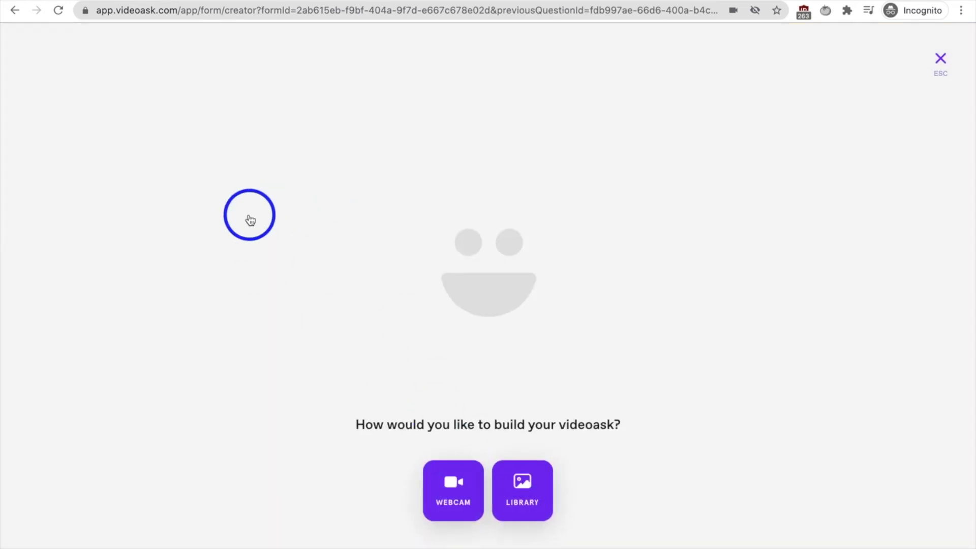
pyautogui.click(14, 10)
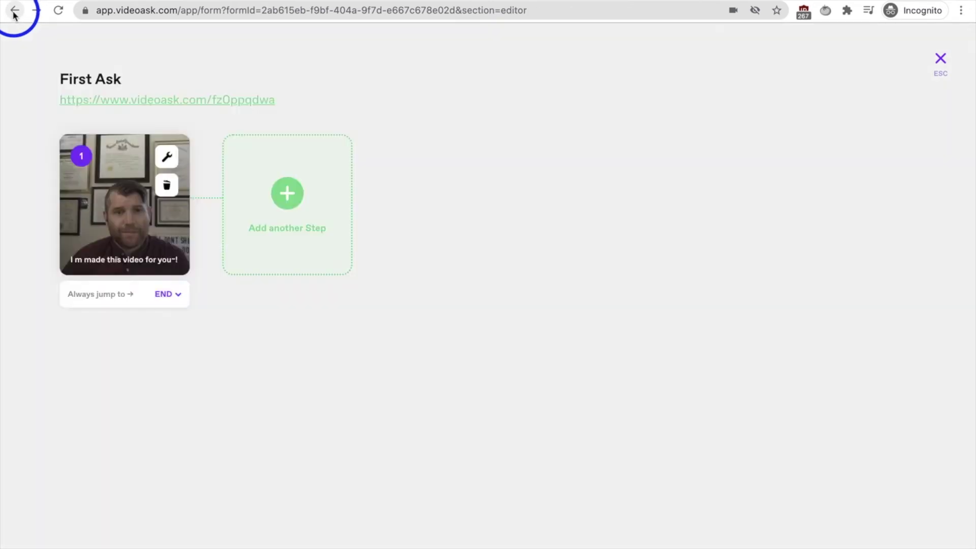
pyautogui.click(14, 10)
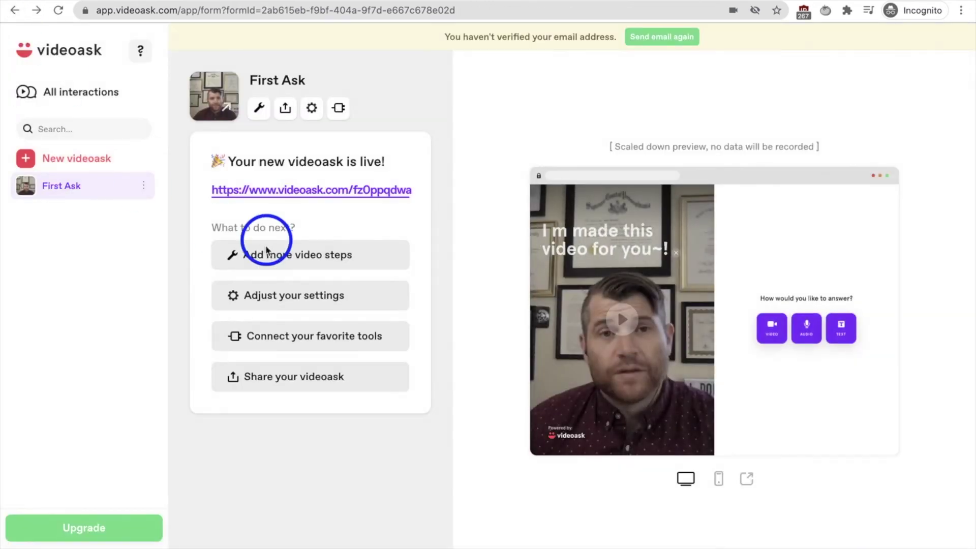
pyautogui.click(328, 294)
pyautogui.scroll(-3, 230, 252)
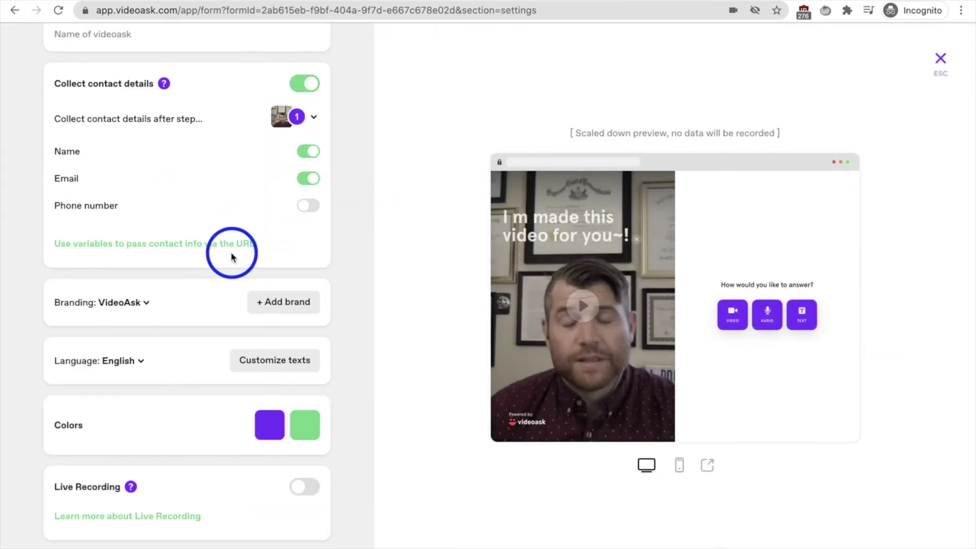
pyautogui.click(308, 429)
pyautogui.click(151, 411)
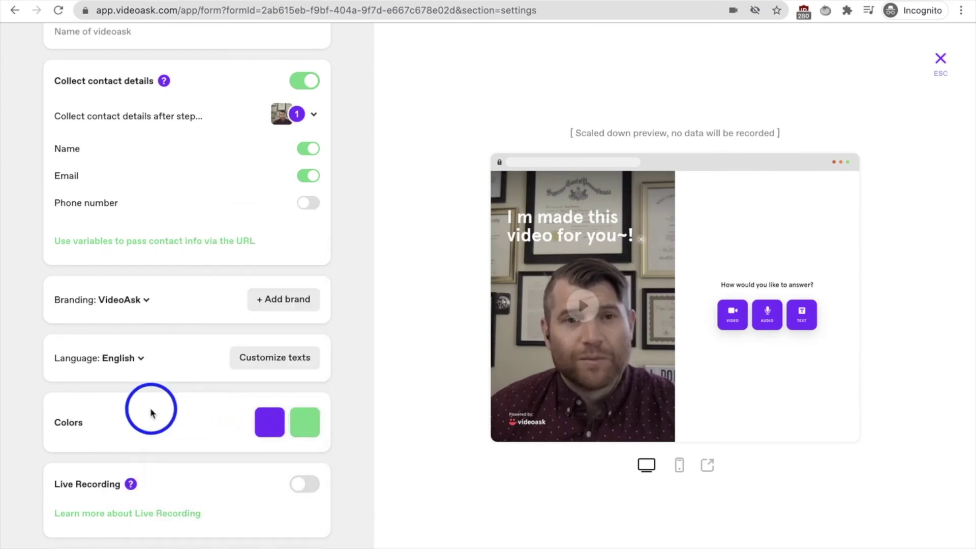
pyautogui.scroll(-1, 153, 363)
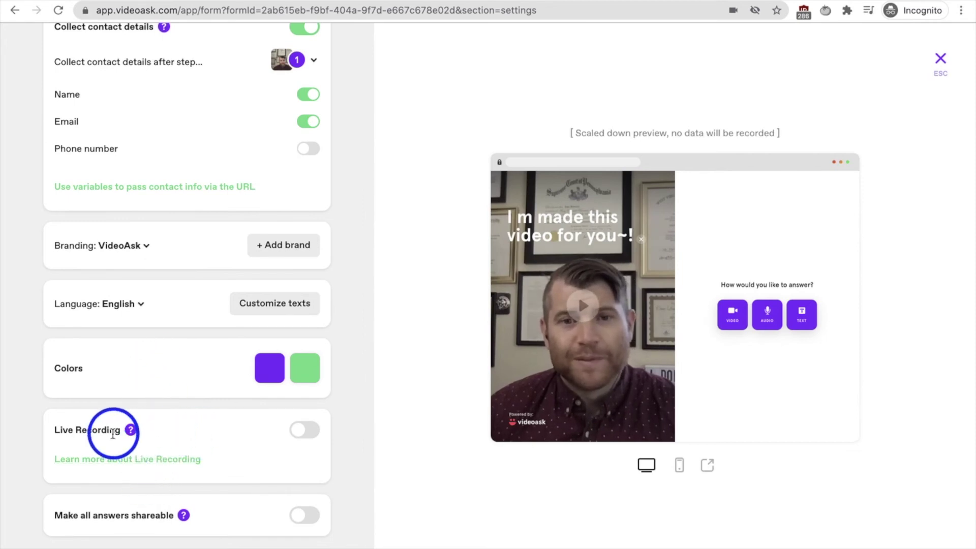
pyautogui.moveTo(133, 432)
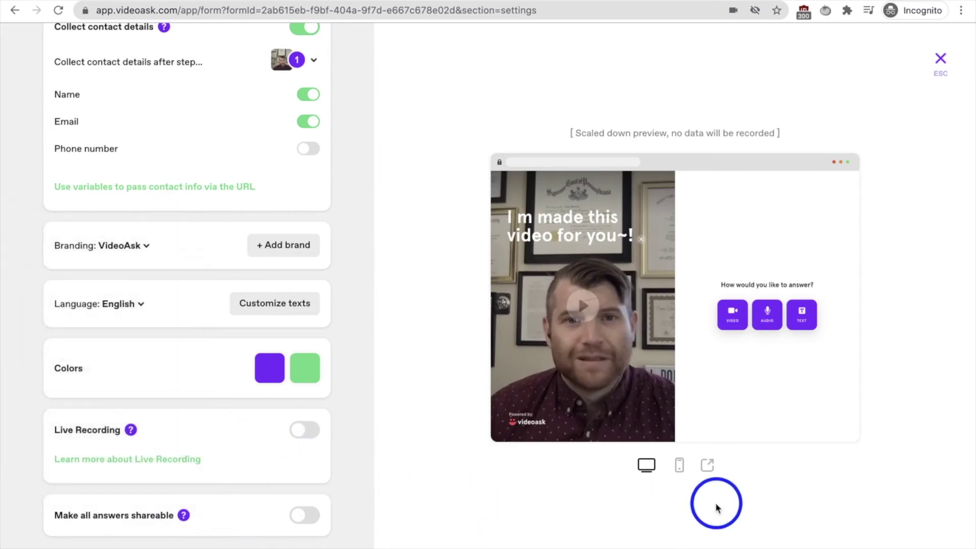
pyautogui.click(680, 466)
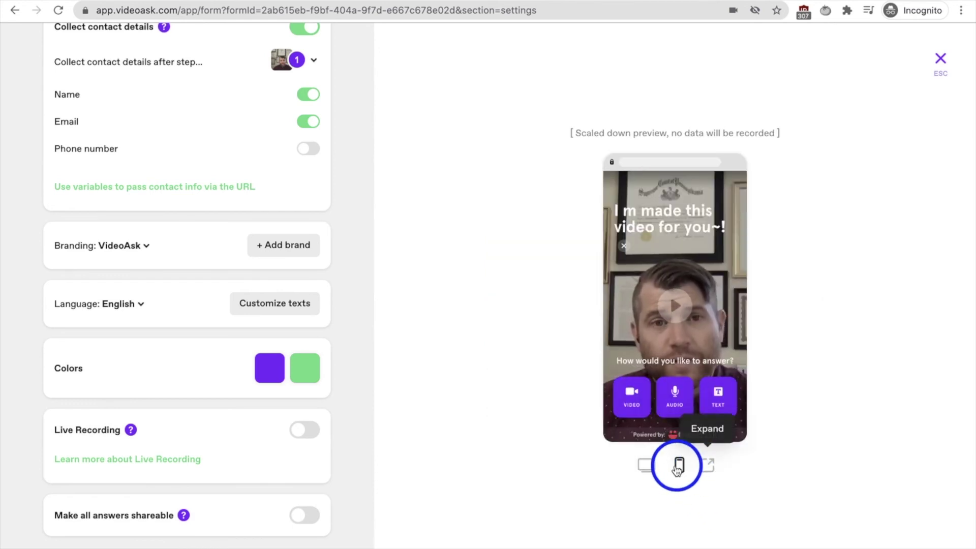
pyautogui.click(644, 465)
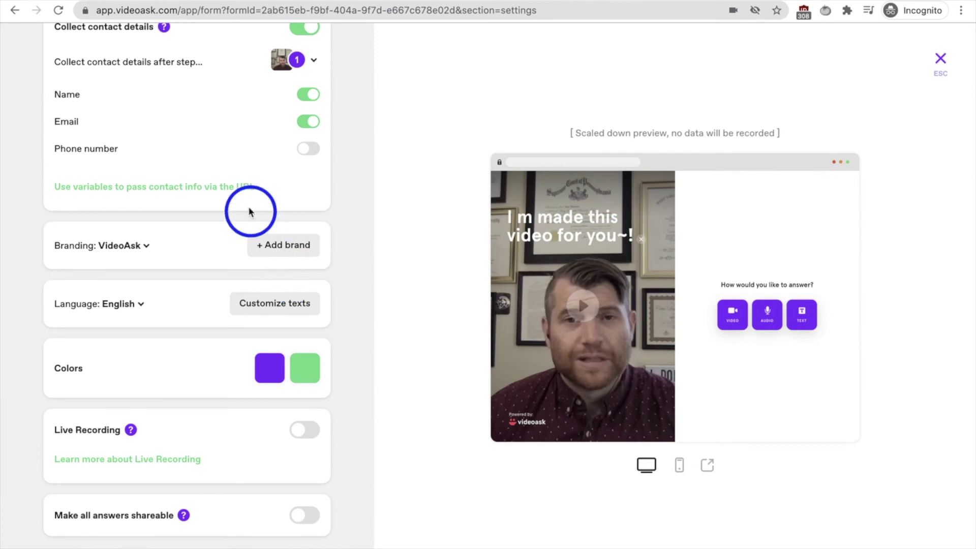
pyautogui.scroll(4, 249, 203)
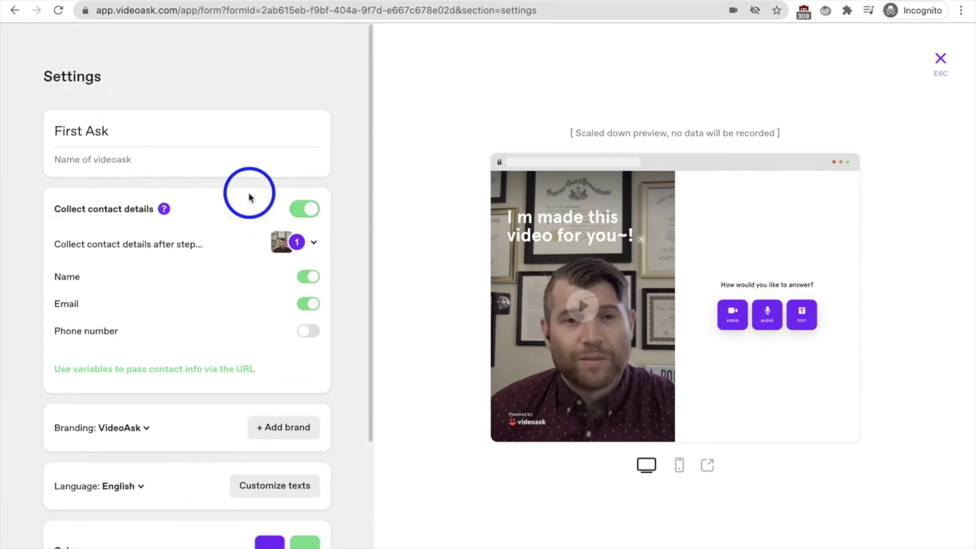
pyautogui.click(16, 12)
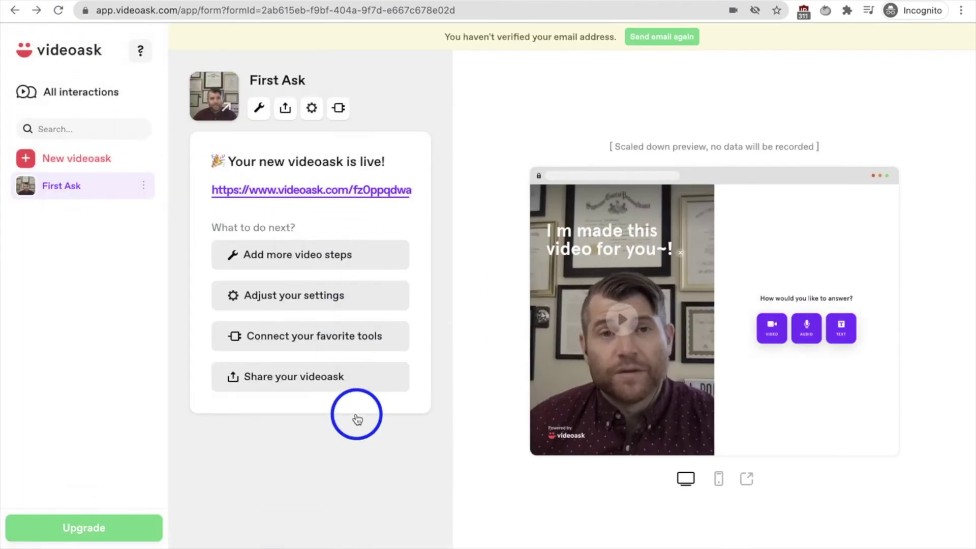
pyautogui.click(300, 378)
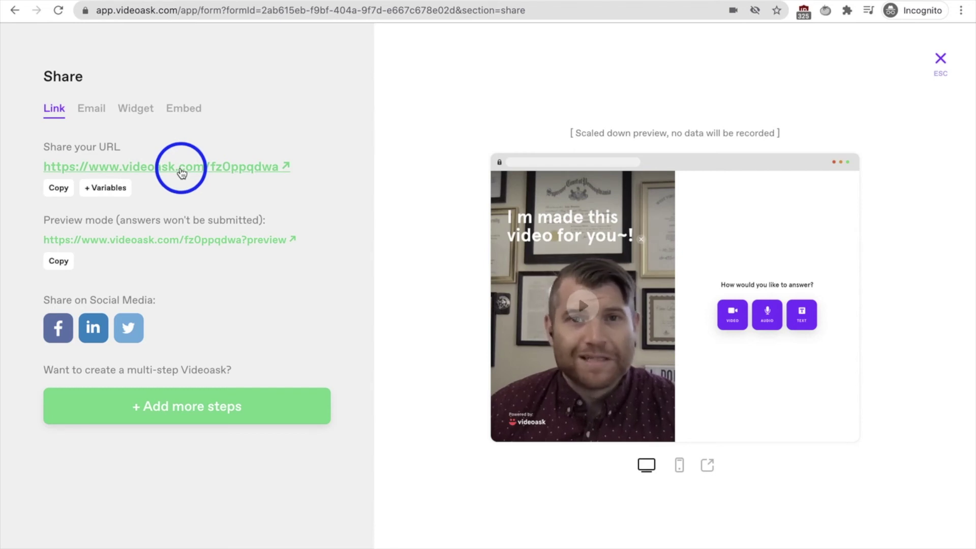
pyautogui.click(95, 115)
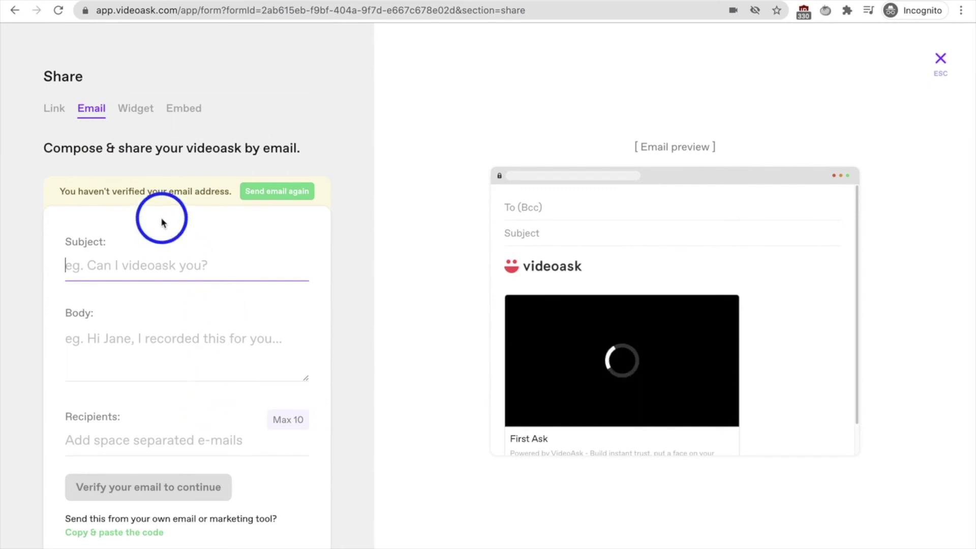
pyautogui.click(141, 110)
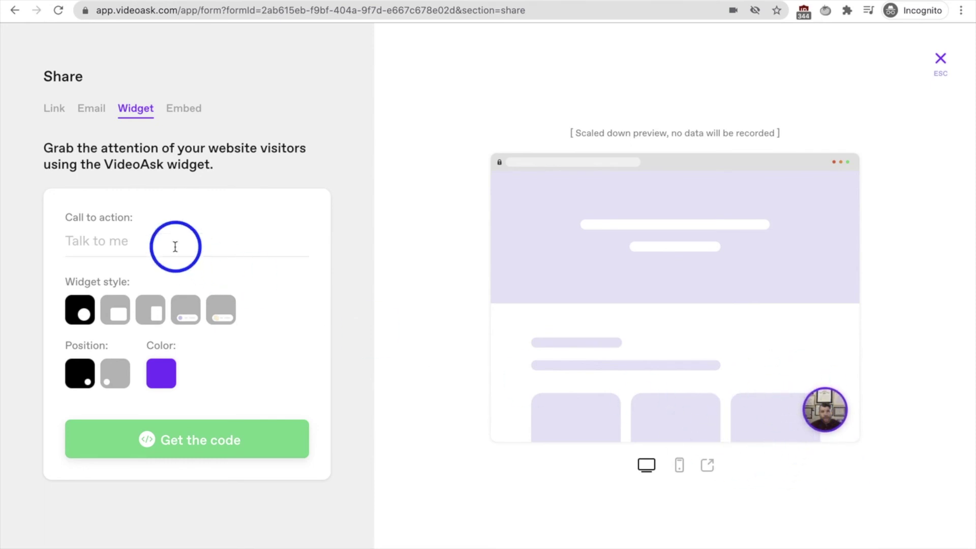
pyautogui.click(200, 115)
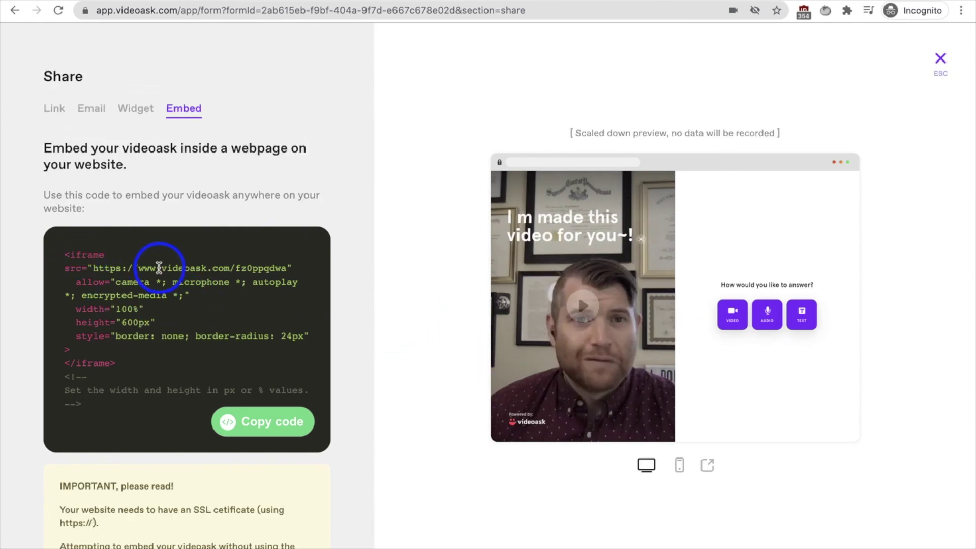
pyautogui.scroll(-3, 162, 254)
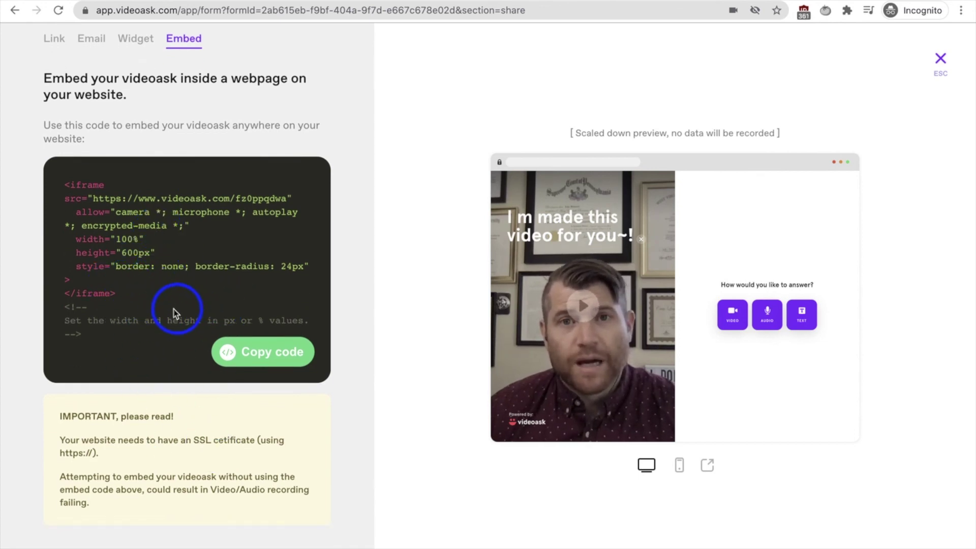
pyautogui.scroll(3, 193, 267)
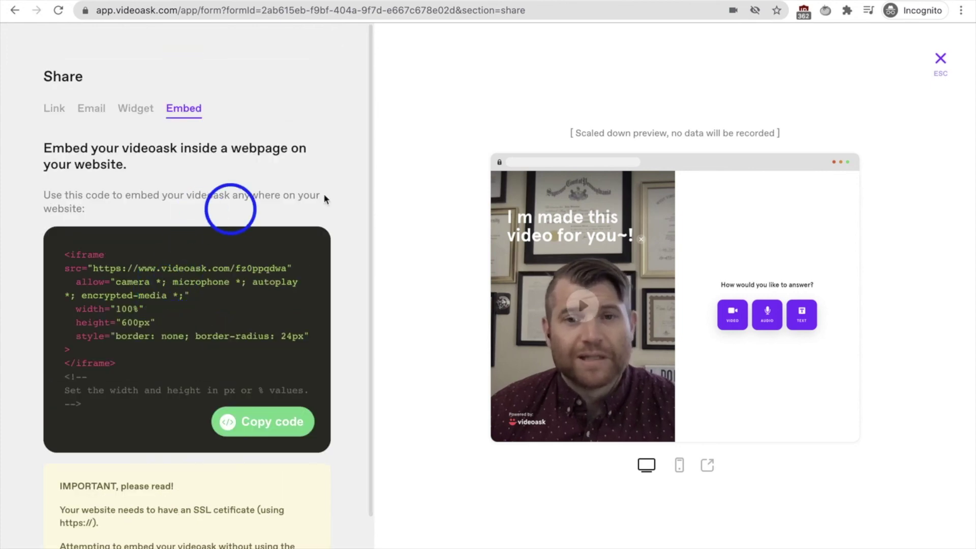
pyautogui.click(940, 59)
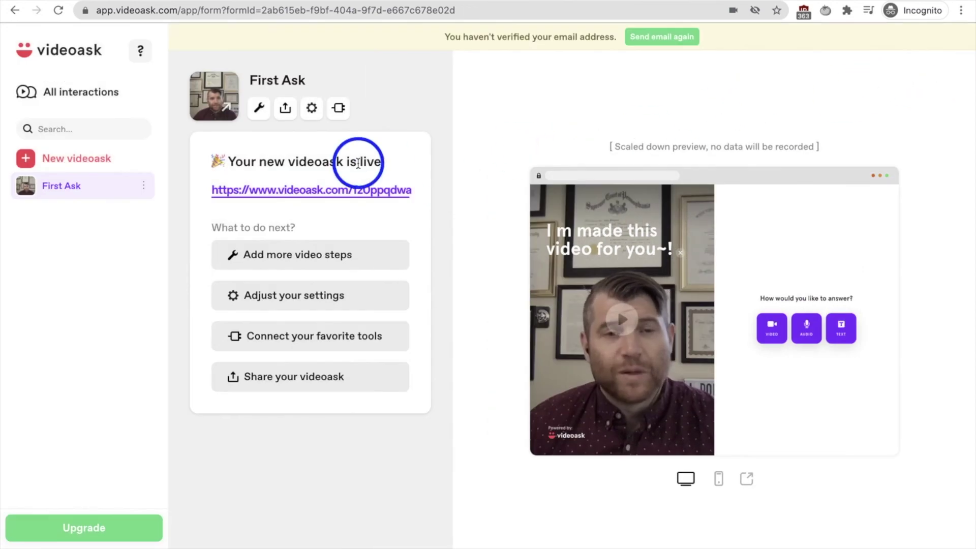